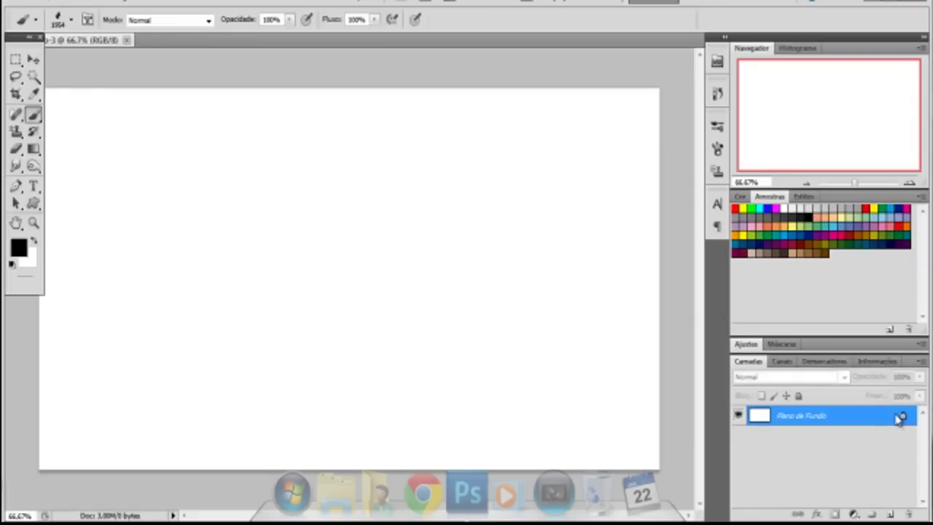
Unlock the Background layer and set the gradient foreground colour to blue 0054ff
left_click(616, 160)
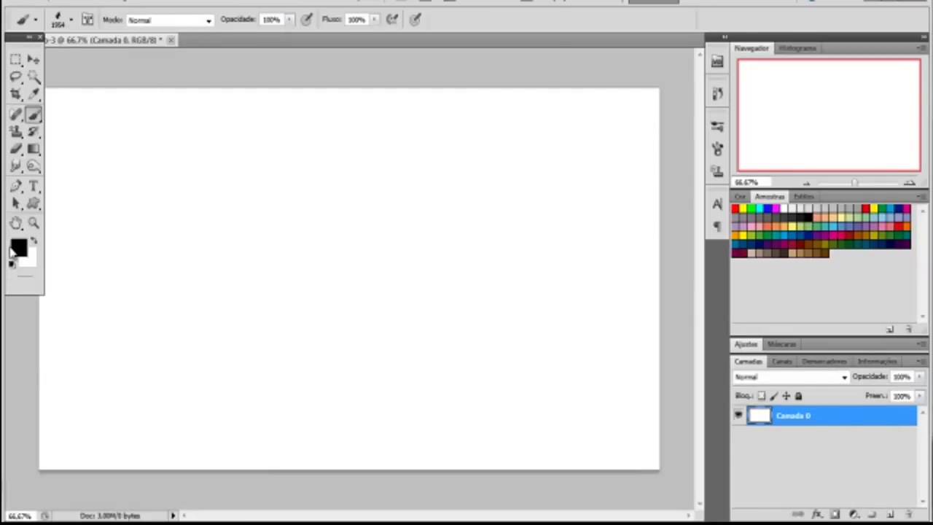
left_click(33, 149)
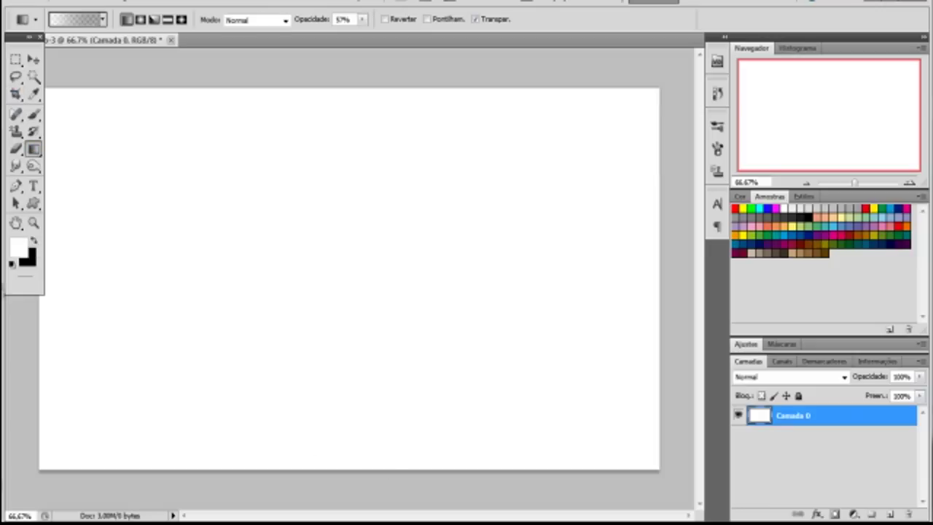
left_click(19, 249)
left_click(629, 271)
left_click(609, 194)
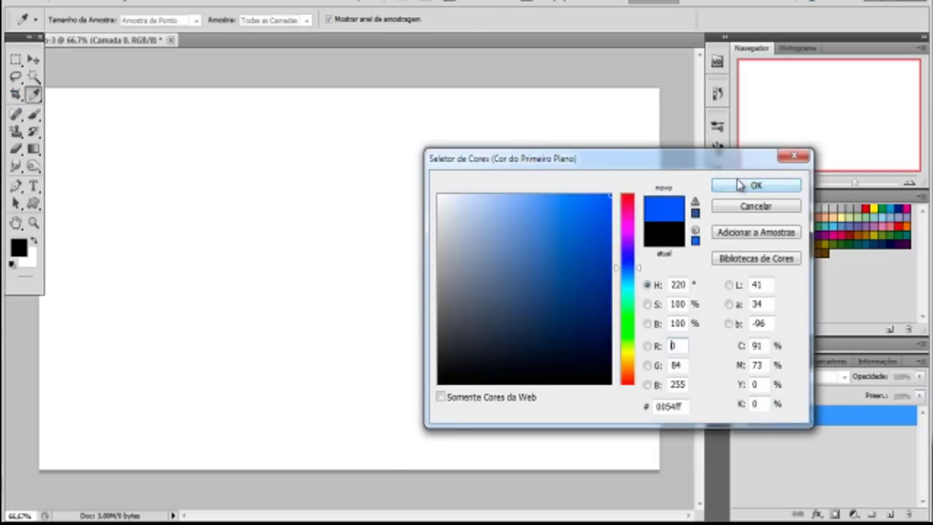
left_click(768, 183)
Drag a white-to-blue vertical gradient down the canvas, undoing the shorter and radial trials
left_click_drag(351, 85, 337, 141)
key("ctrl+z")
left_click_drag(345, 92, 354, 100)
key("ctrl+z")
left_click(141, 20)
left_click_drag(321, 178, 321, 271)
key("ctrl+z")
Set a black splatter brush and stamp a big splatter on the right edge
key("v")
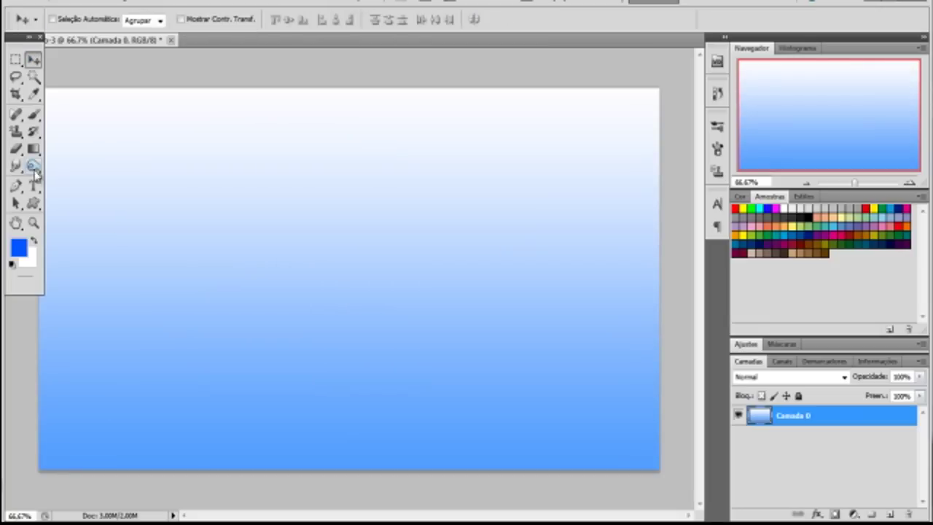
key("b")
left_click(20, 248)
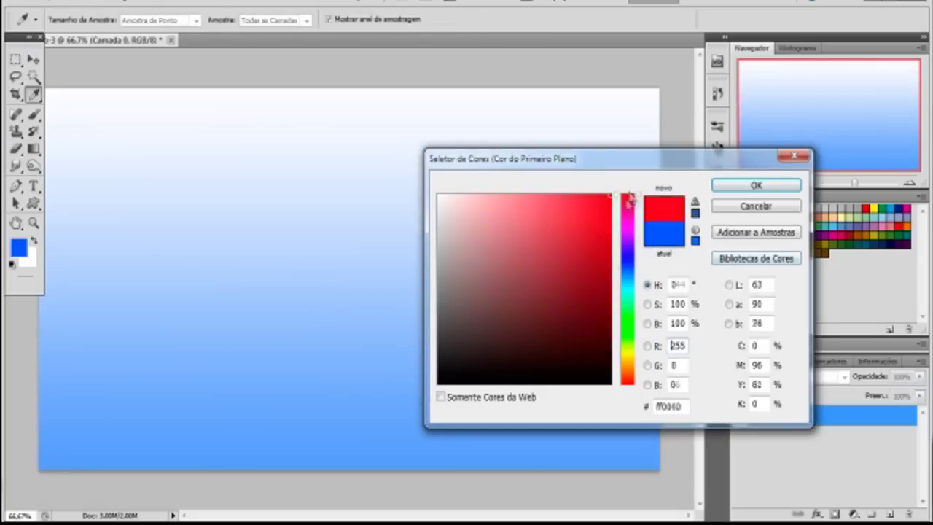
key("Return")
left_click(72, 19)
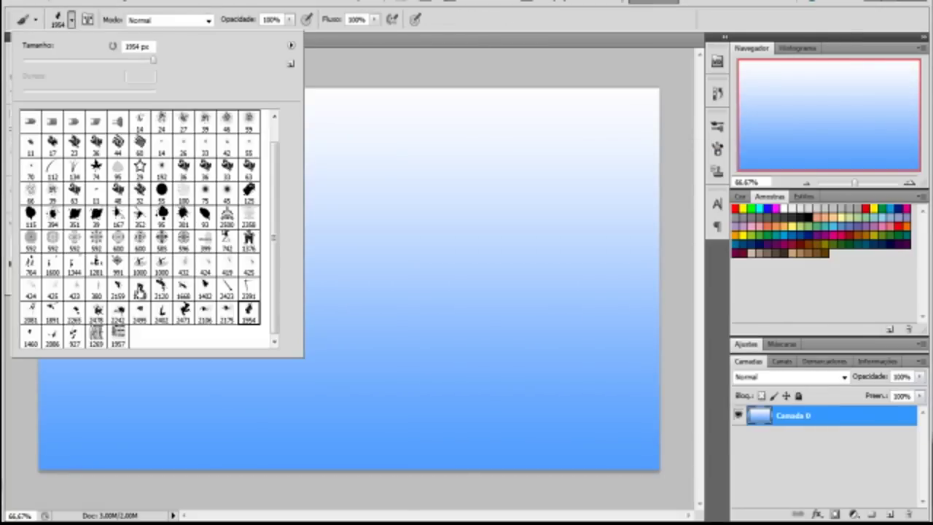
left_click(641, 276)
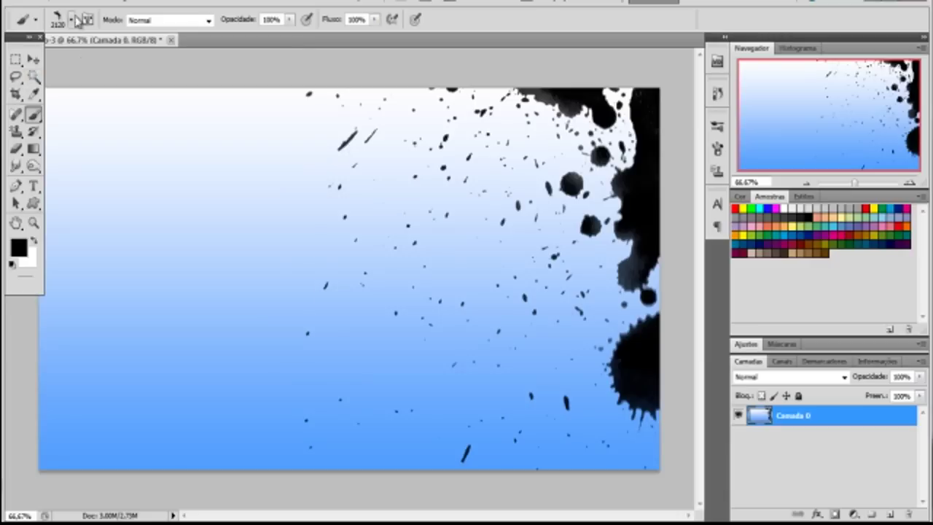
Stamp another black splatter into the lower-left corner of the banner
left_click(73, 20)
key("Return")
scroll(175, 372, "down", 3)
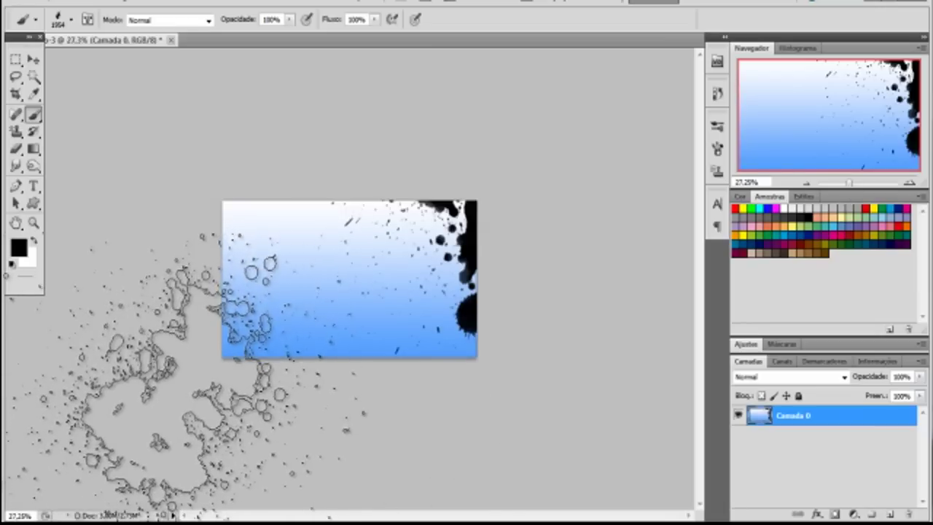
left_click(191, 372)
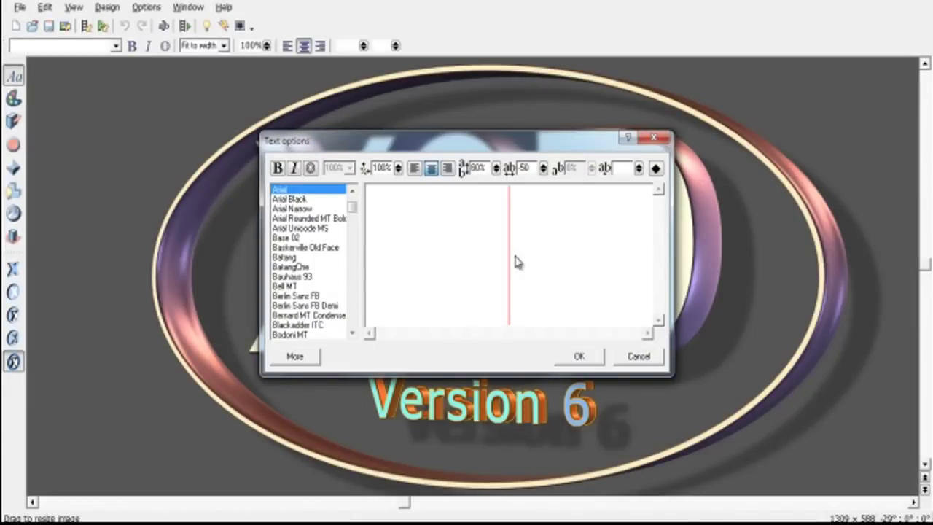
Enter 'Mega Upload' as the 3D text, pick the EDGE font, and confirm
type("Mega Upload")
left_click(318, 232)
key("Down")
key("Down")
key("Down")
key("Down")
key("Down")
key("Down")
key("Down")
key("Down")
key("Down")
key("Down")
key("Down")
key("Down")
key("Down")
key("Down")
key("Down")
key("Down")
key("Down")
key("Down")
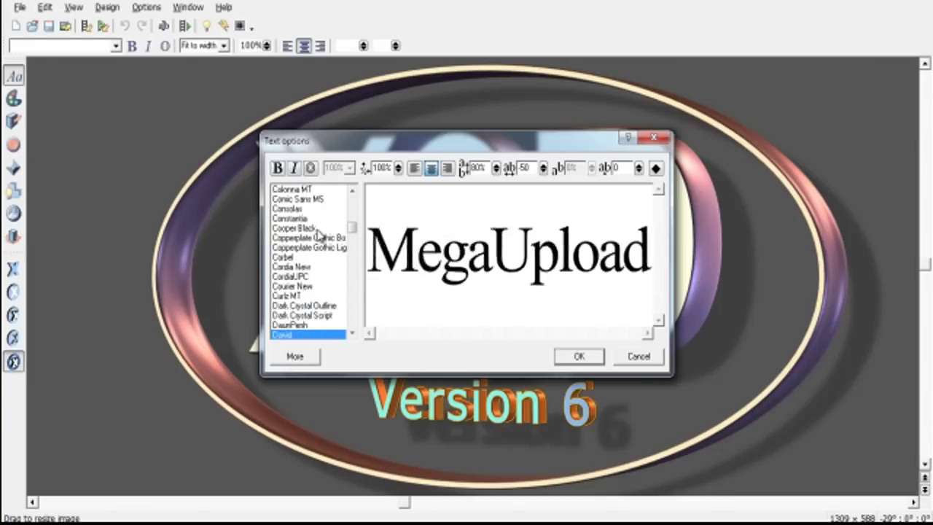
key("Down")
key("Down")
key("Down")
left_click(592, 360)
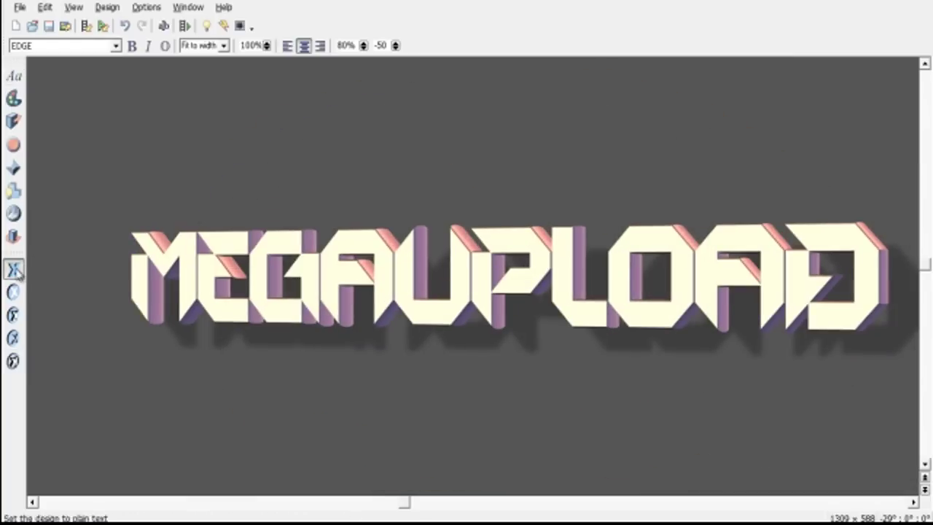
Colour the text orange and Light 1 bright yellow, then review Light 3 and shadow colours
left_click(779, 223)
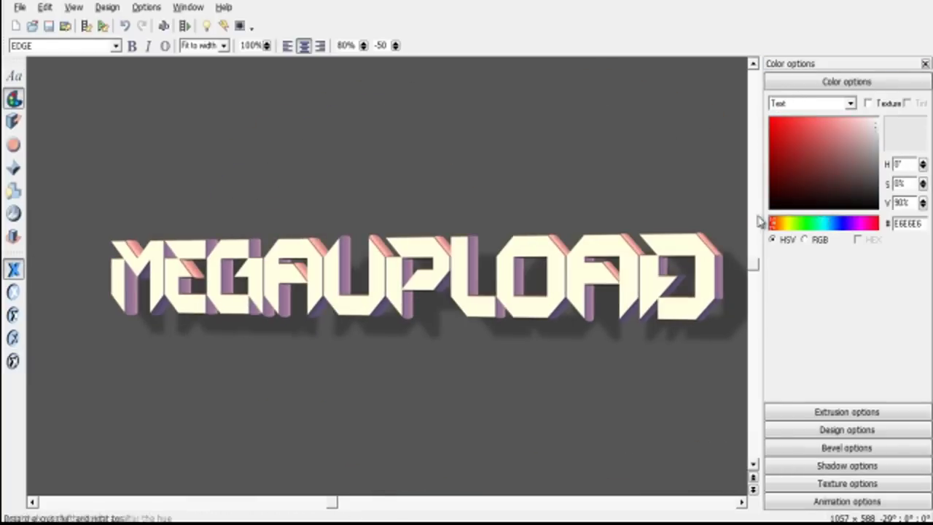
left_click(771, 118)
left_click(849, 103)
left_click(781, 155)
left_click(875, 120)
left_click(849, 104)
left_click(804, 175)
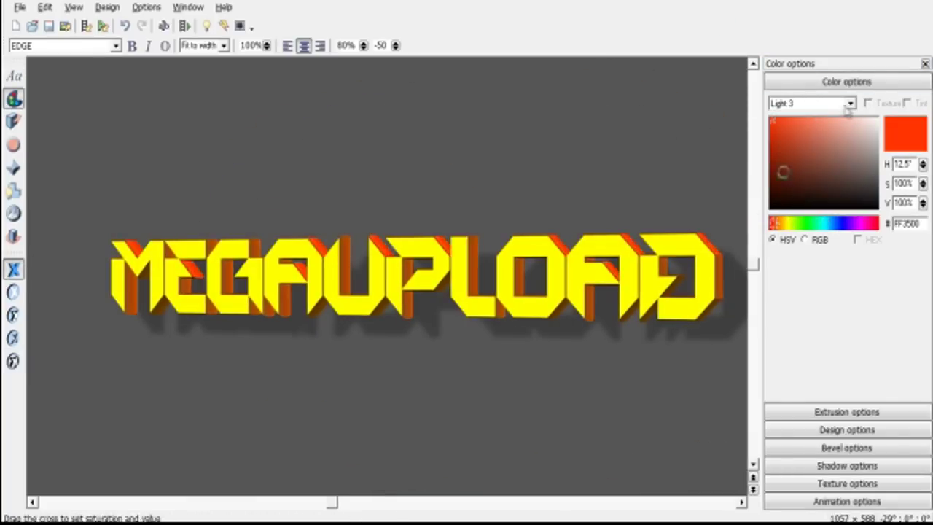
left_click(848, 104)
left_click(784, 185)
Turn off the text's shadow and tilt MEGAUPLOAD into a slanted 3D angle
left_click(765, 430)
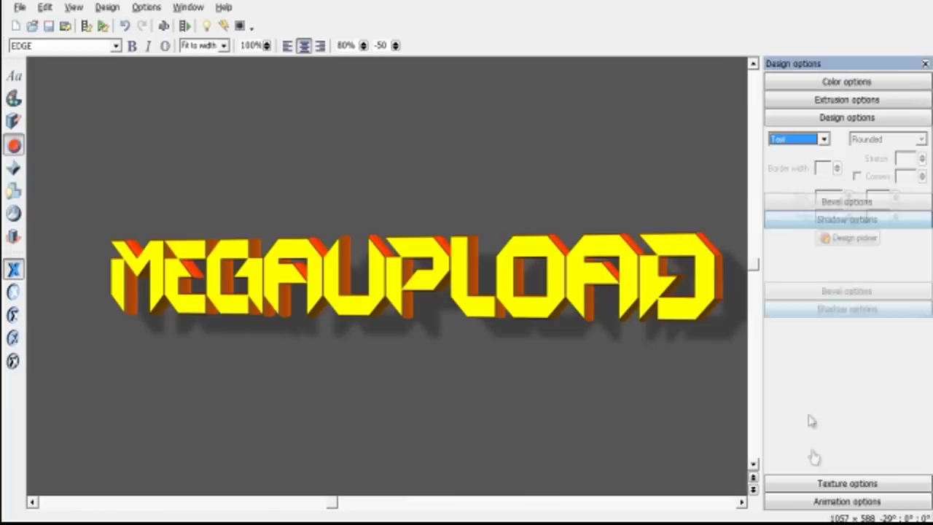
left_click(814, 463)
left_click(771, 173)
mouse_move(155, 291)
left_mouse_down()
mouse_move(234, 285)
mouse_move(141, 262)
mouse_move(195, 241)
mouse_move(166, 256)
left_mouse_up()
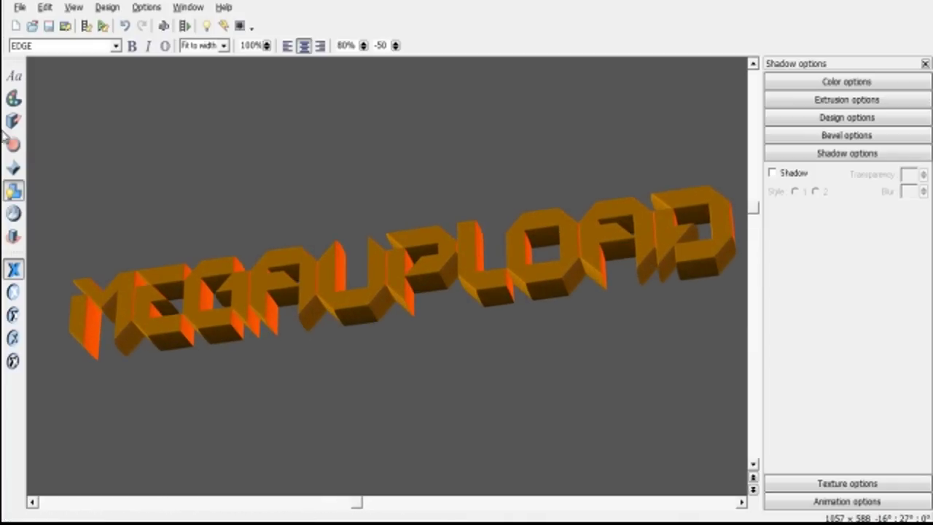
Reposition the yellow, orange and purple lights around the MEGAUPLOAD lettering
left_click(207, 25)
mouse_move(240, 269)
left_mouse_down()
mouse_move(327, 233)
mouse_move(350, 182)
left_mouse_up()
mouse_move(499, 180)
left_mouse_down()
mouse_move(362, 386)
mouse_move(508, 340)
mouse_move(260, 328)
mouse_move(479, 235)
mouse_move(484, 212)
left_mouse_up()
mouse_move(350, 174)
left_mouse_down()
mouse_move(337, 195)
mouse_move(333, 281)
mouse_move(313, 248)
left_mouse_up()
left_click_drag(545, 347, 370, 229)
mouse_move(485, 212)
left_mouse_down()
mouse_move(594, 390)
mouse_move(616, 446)
left_mouse_up()
left_click(206, 26)
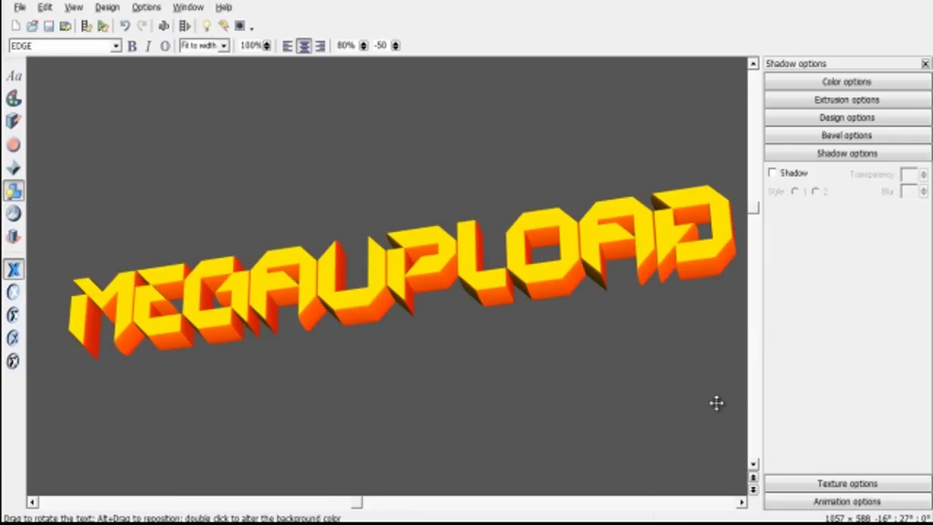
Set the Xara 3D background colour to bright blue 0073FF
left_click(847, 81)
left_click(811, 103)
left_click(810, 152)
left_click(833, 222)
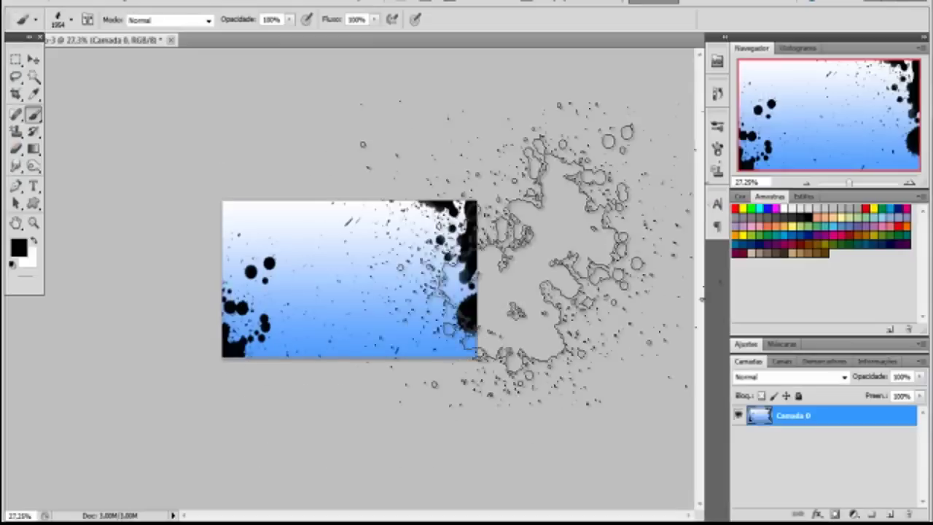
Paste the 3D text screenshot as a new layer and centre it over the banner
key("ctrl+v")
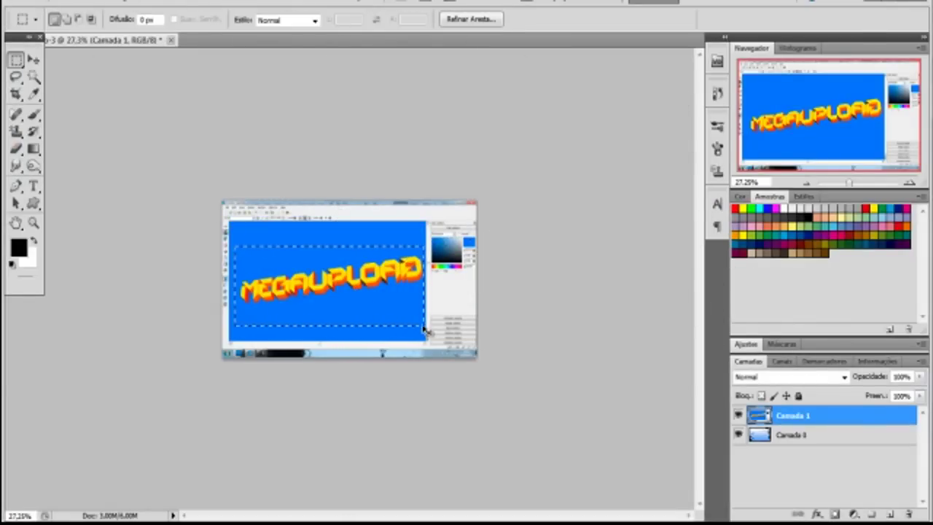
key("v")
left_click_drag(378, 277, 520, 343)
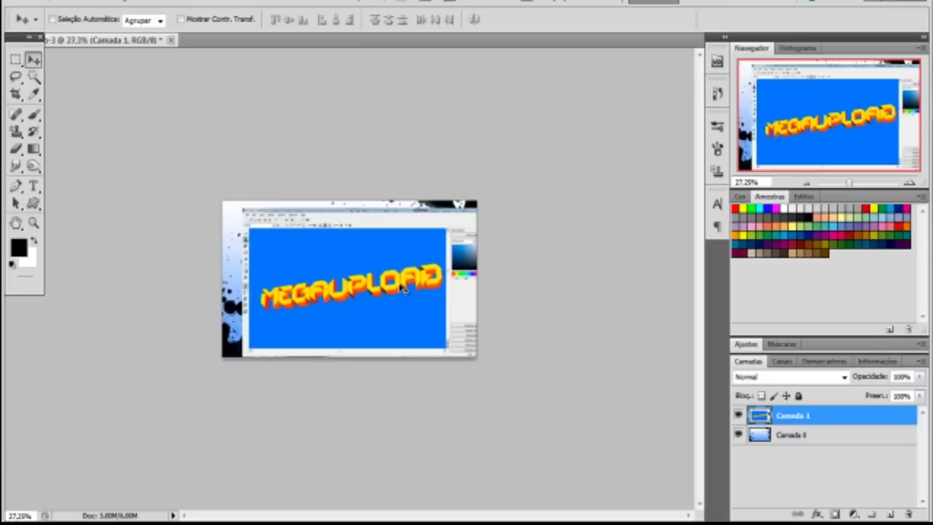
left_click_drag(792, 414, 909, 514)
Select the blue backdrop with the Magic Wand, delete it, and deselect
key("ctrl+z")
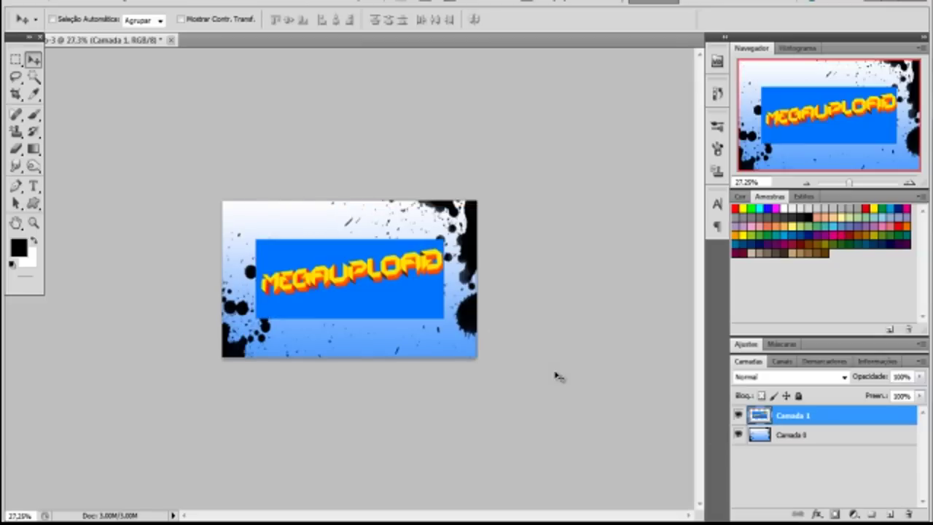
key("w")
scroll(472, 313, "up", 5)
left_click(472, 313)
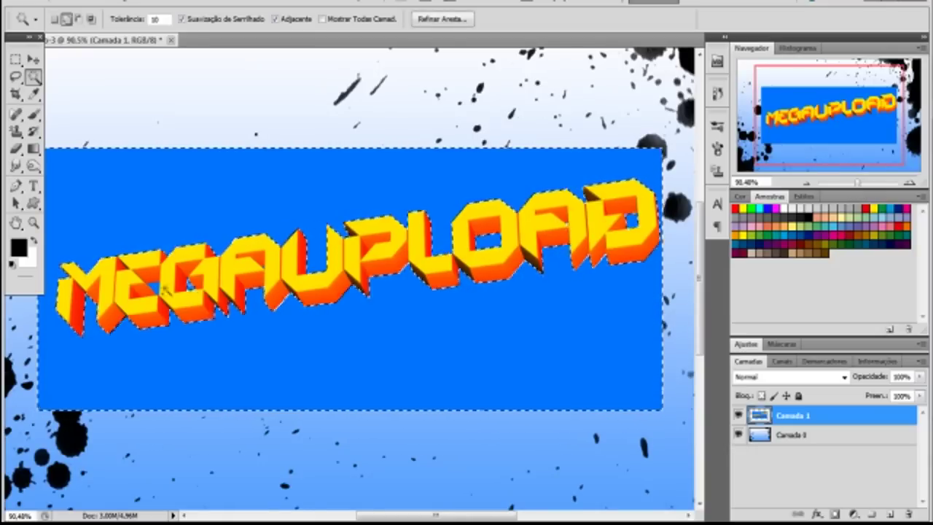
key("Delete")
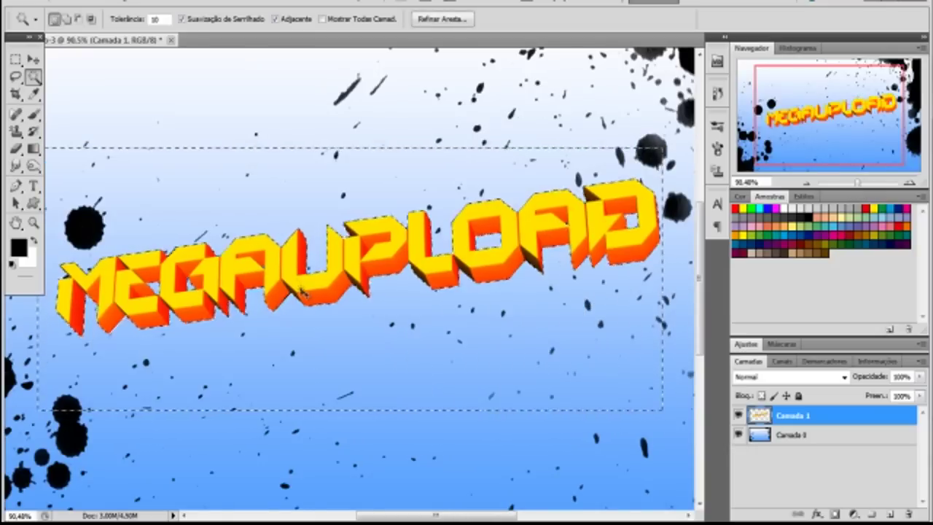
key("ctrl+d")
Give the MEGAUPLOAD layer drop shadow and inner shadow layer styles
double_click(822, 424)
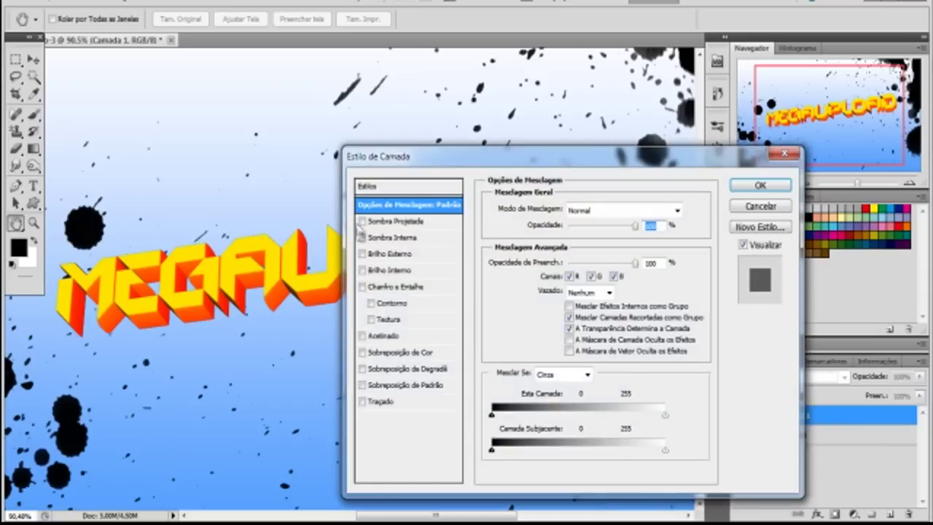
left_click(399, 221)
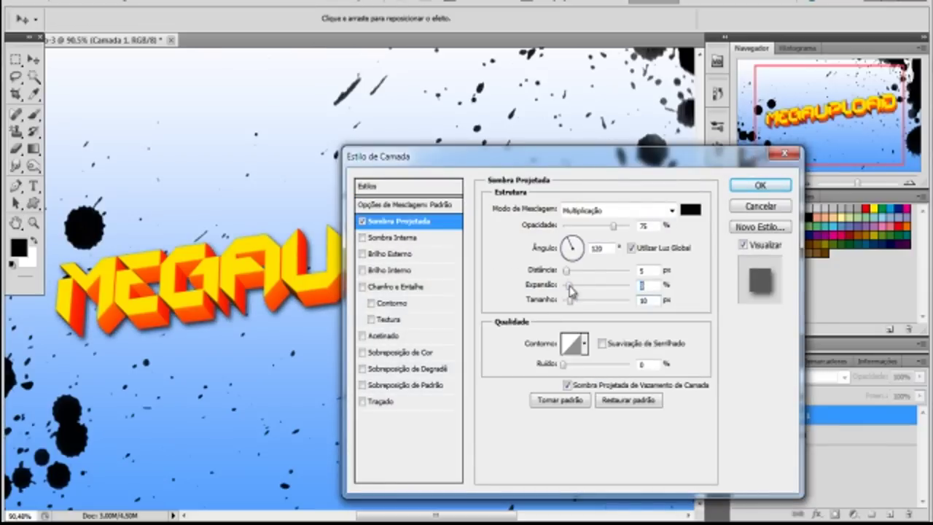
left_click_drag(566, 270, 575, 271)
left_click(373, 238)
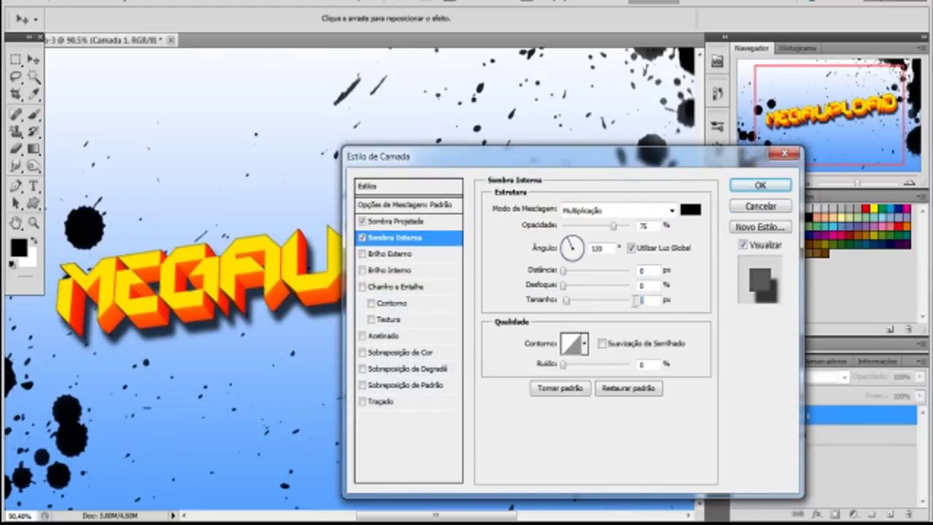
left_click(760, 185)
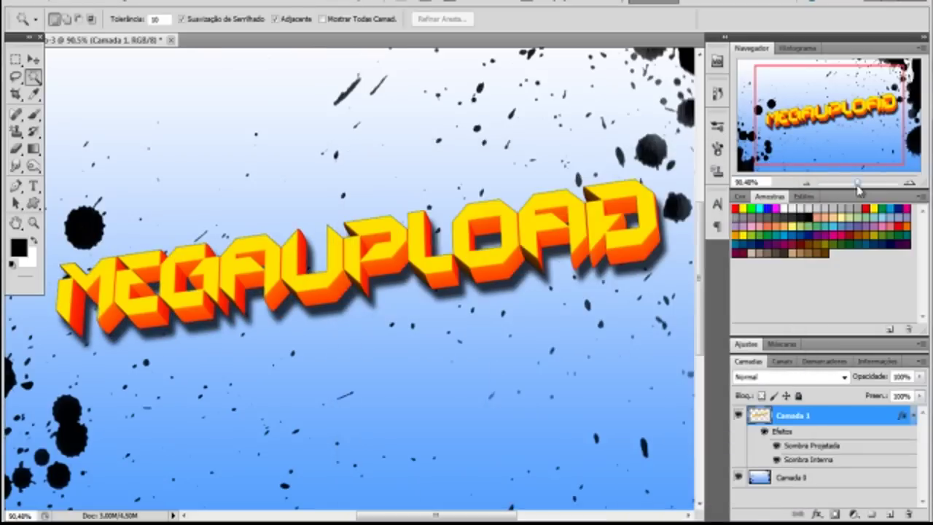
Rotate MEGAUPLOAD further counter-clockwise and nudge it into place on the banner
left_click_drag(857, 184, 853, 185)
left_click_drag(227, 282, 219, 293)
key("ctrl+t")
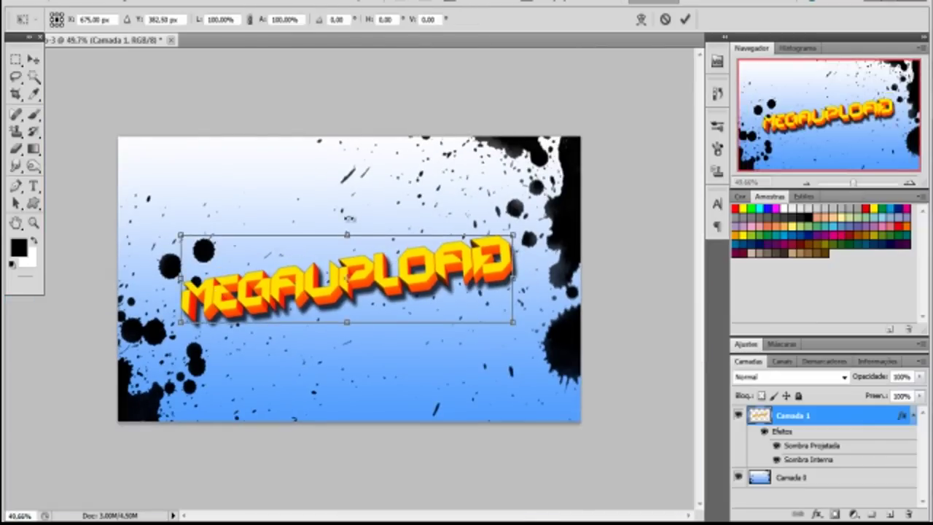
left_click_drag(353, 218, 346, 220)
key("Return")
left_click_drag(348, 273, 346, 257)
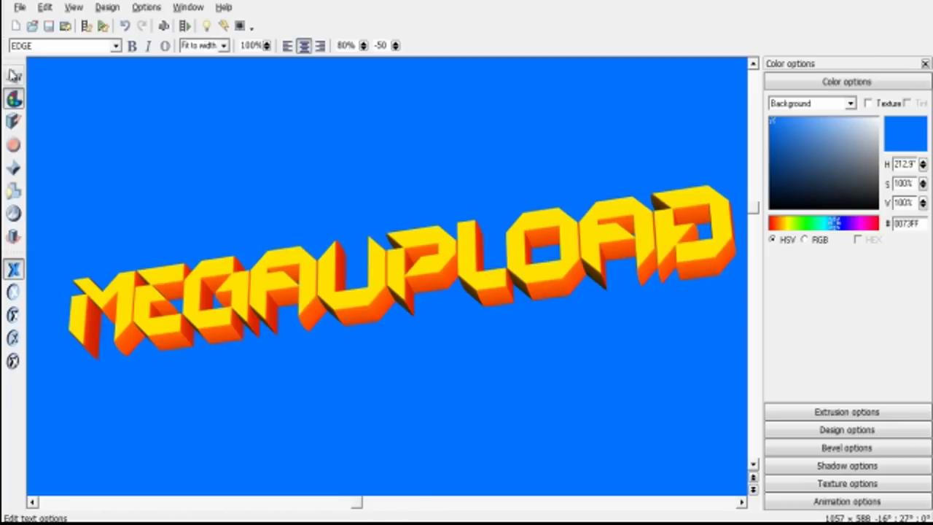
Replace the MEGAUPLOAD 3D text with DEAD
left_click(13, 75)
key("ctrl+a")
key("Delete")
type("DEAD")
left_click(577, 355)
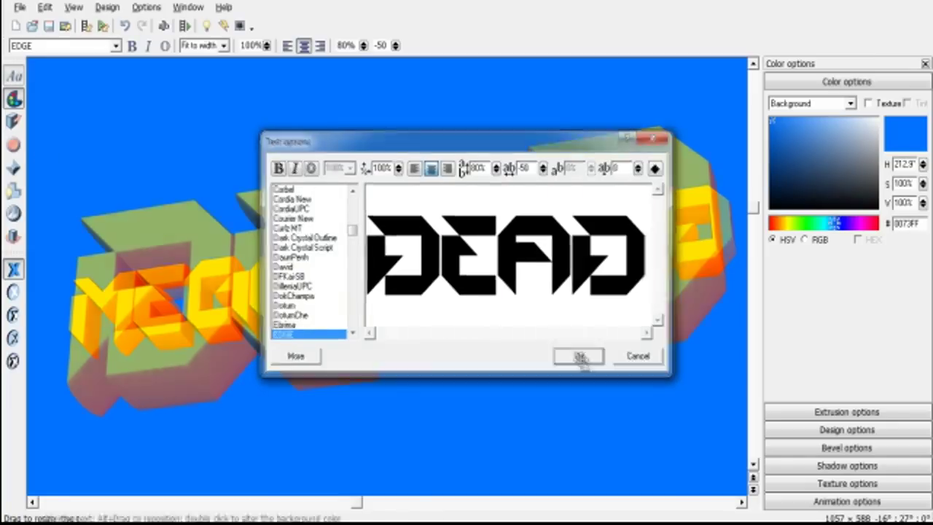
Retint the first light toward green, then set it to pale yellow
left_click(811, 103)
left_click(780, 156)
mouse_move(770, 223)
left_mouse_down()
mouse_move(813, 224)
mouse_move(787, 228)
left_mouse_up()
left_click(866, 124)
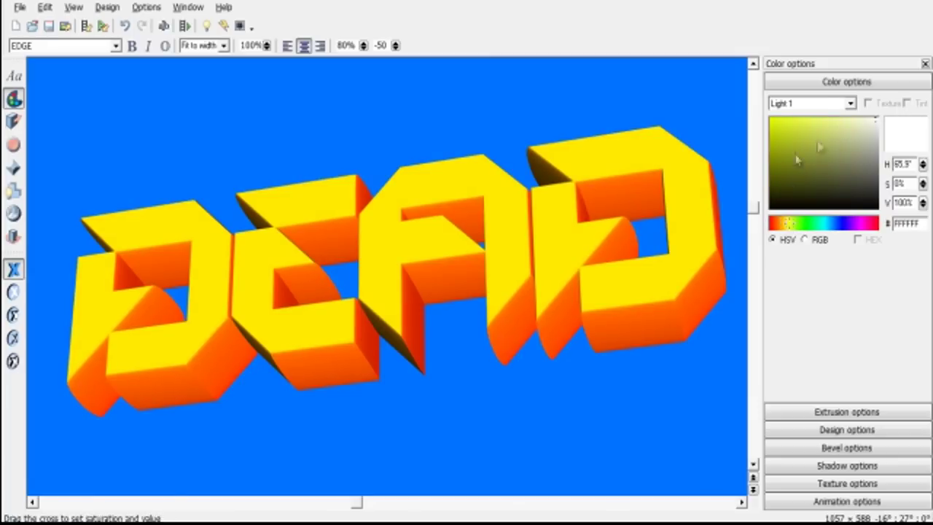
Set Light 1 to orange then tan, and make Light 2 white
left_click(796, 159)
left_click(849, 104)
left_click(781, 165)
left_click(874, 119)
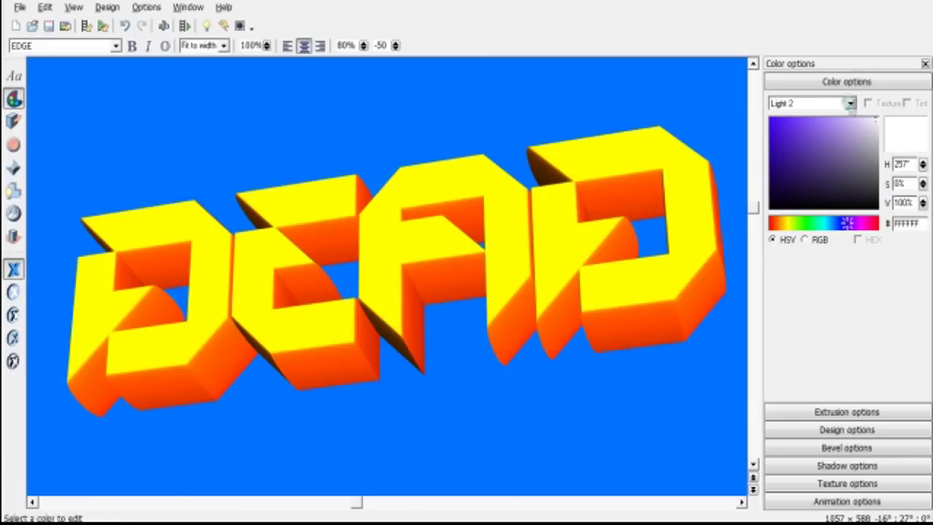
left_click(849, 104)
left_click(835, 145)
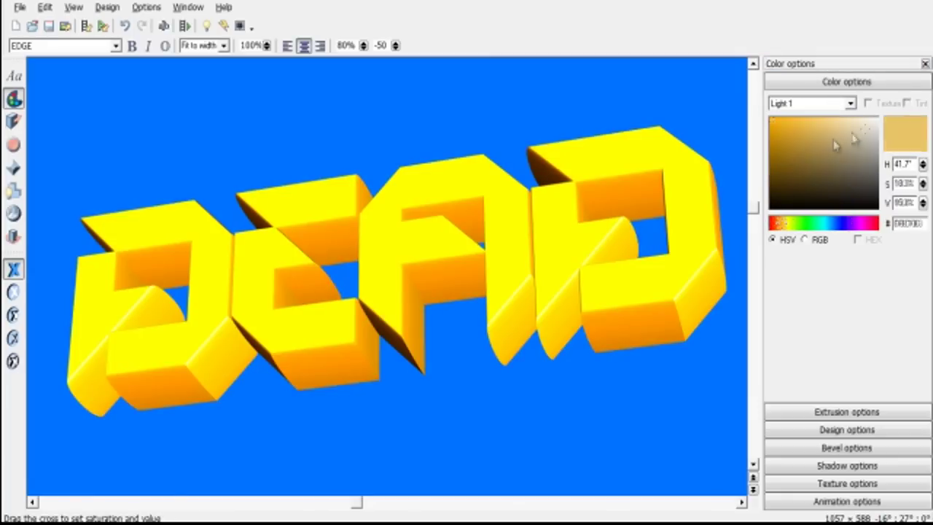
Make the DEAD text white FFFFFF and rotate it to face forward
left_click(849, 104)
left_click(783, 114)
mouse_move(413, 244)
left_mouse_down()
mouse_move(435, 216)
mouse_move(418, 214)
left_mouse_up()
left_click(207, 26)
Reposition lights and try text colours and angles, settling on white DEAD text
mouse_move(323, 343)
left_mouse_down()
mouse_move(699, 178)
mouse_move(396, 395)
left_mouse_up()
left_click_drag(350, 160, 156, 197)
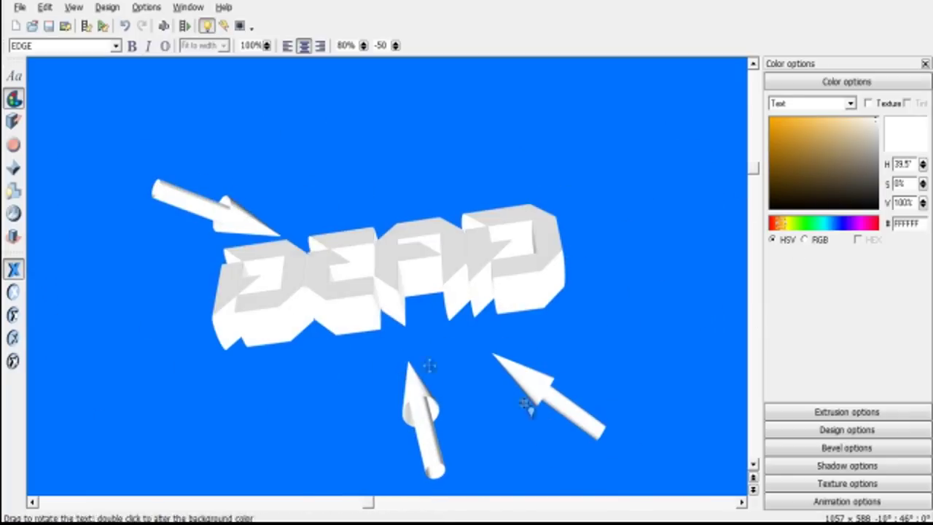
left_click_drag(527, 407, 662, 455)
mouse_move(781, 158)
left_mouse_down()
mouse_move(778, 108)
mouse_move(826, 125)
left_mouse_up()
mouse_move(539, 387)
left_mouse_down()
mouse_move(556, 371)
mouse_move(529, 321)
left_mouse_up()
left_click_drag(826, 126, 770, 119)
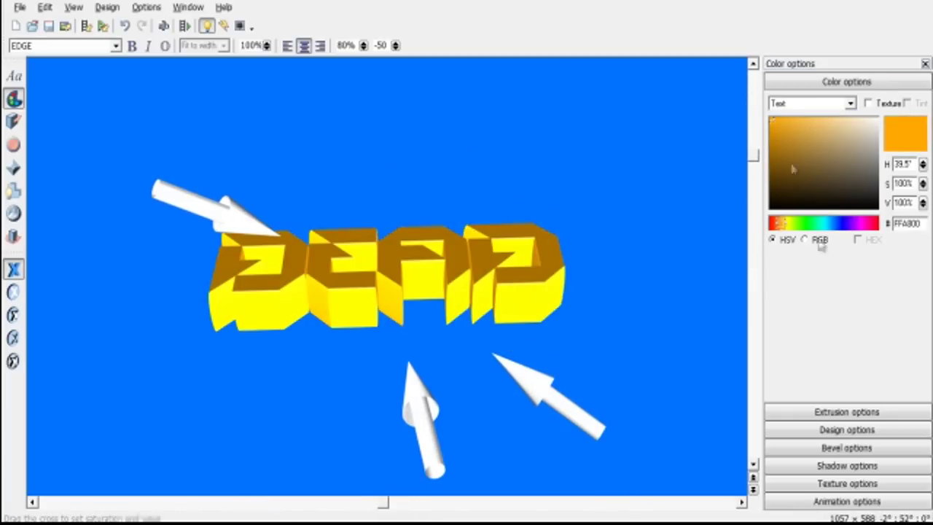
mouse_move(547, 408)
left_mouse_down()
mouse_move(306, 471)
mouse_move(610, 462)
mouse_move(552, 387)
mouse_move(579, 432)
mouse_move(579, 451)
left_mouse_up()
mouse_move(192, 202)
left_mouse_down()
mouse_move(390, 256)
mouse_move(667, 118)
left_mouse_up()
left_click(773, 119)
Make Light 2 black below the text for grey sides, then paste the capture into Photoshop
left_click(850, 103)
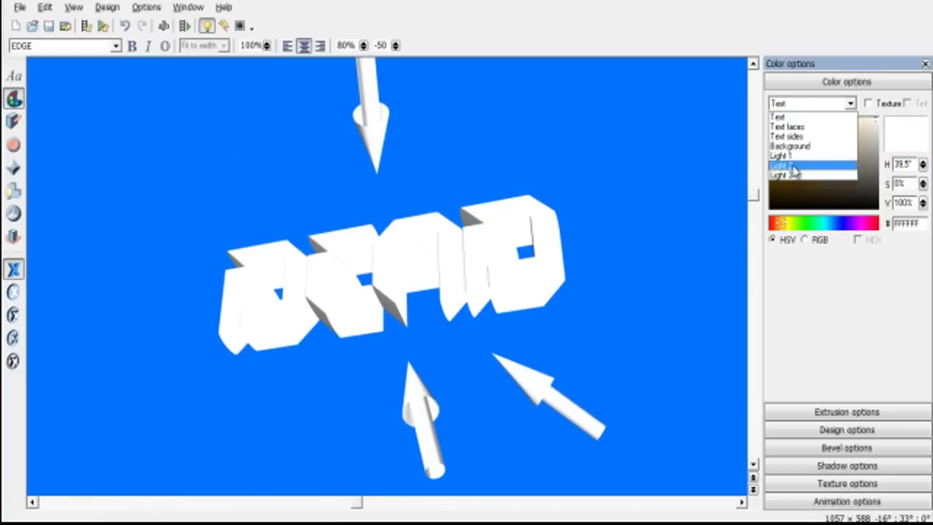
left_click(786, 161)
left_click(786, 223)
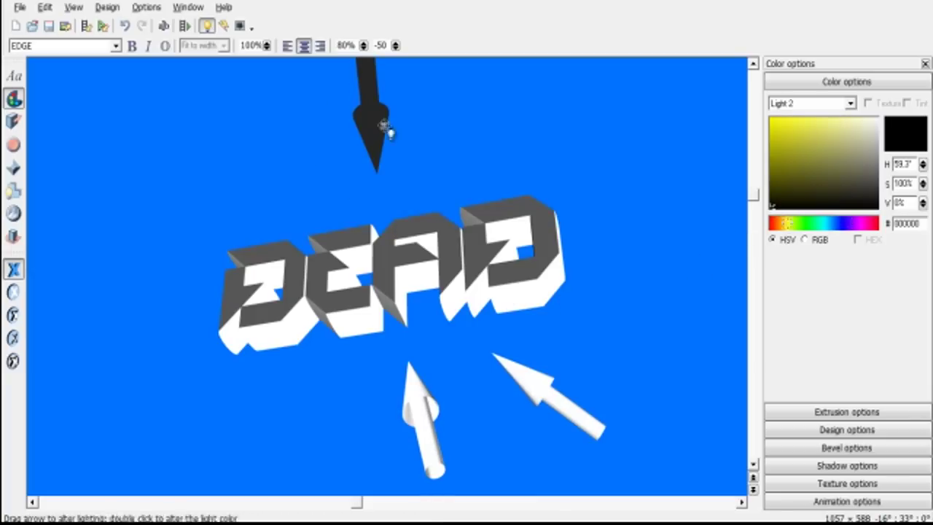
left_click_drag(385, 129, 510, 318)
left_click_drag(422, 408, 291, 117)
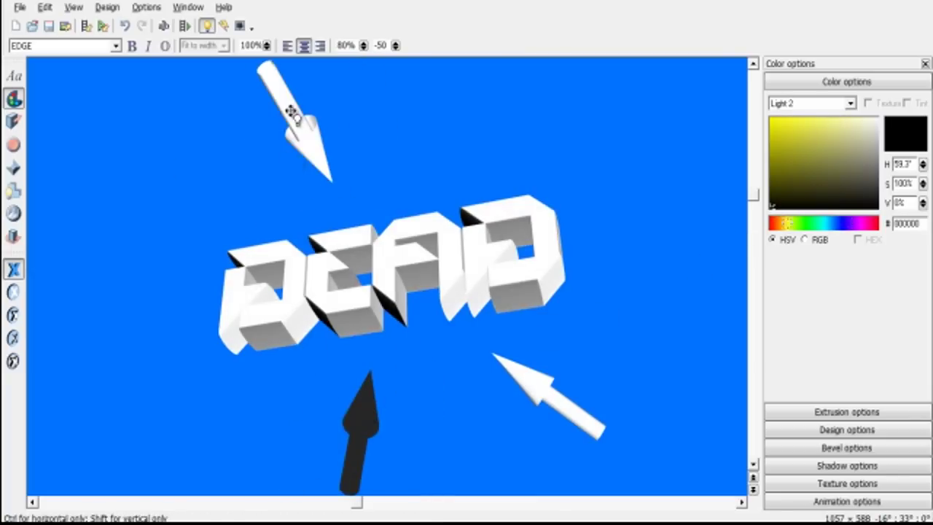
left_click_drag(363, 412, 503, 300)
left_click_drag(414, 333, 428, 394)
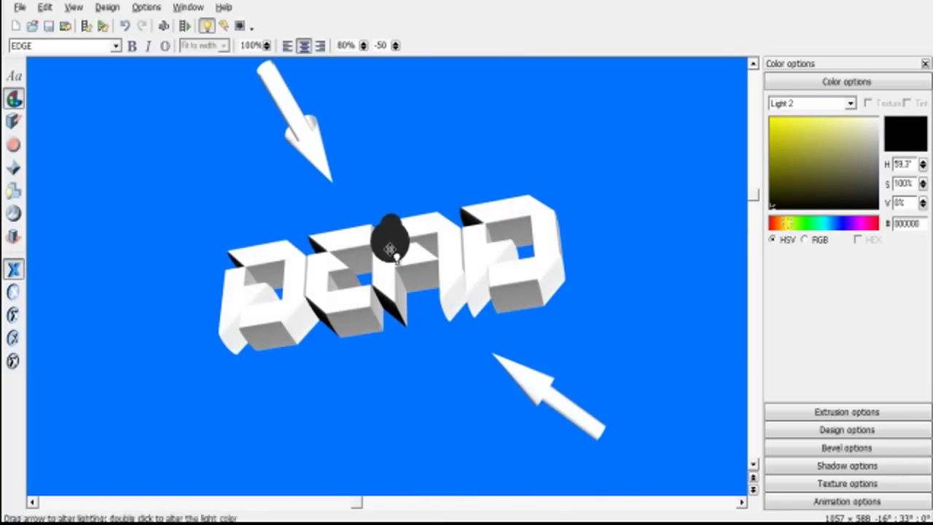
left_click_drag(390, 247, 386, 397)
mouse_move(593, 431)
left_mouse_down()
mouse_move(94, 299)
mouse_move(381, 416)
mouse_move(416, 260)
mouse_move(427, 150)
mouse_move(508, 325)
mouse_move(427, 340)
mouse_move(503, 329)
mouse_move(568, 426)
mouse_move(442, 356)
mouse_move(566, 351)
left_mouse_up()
left_click(208, 26)
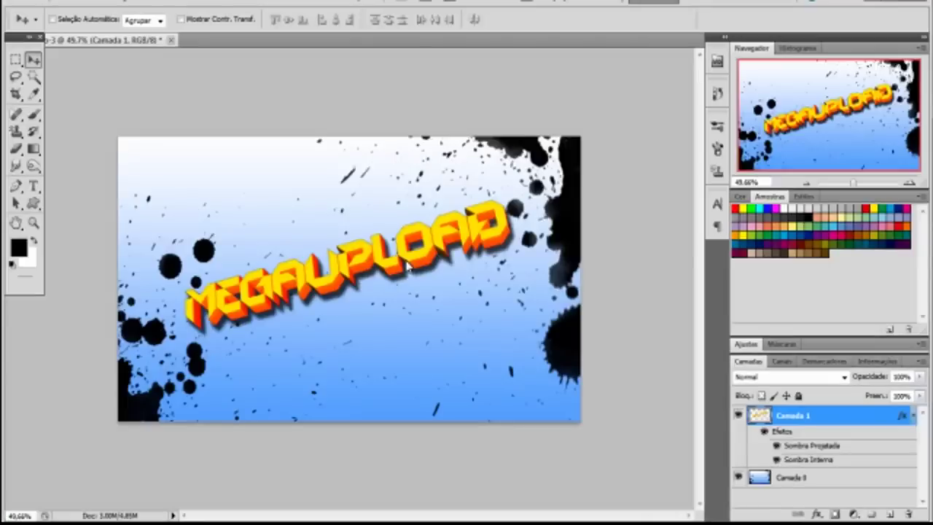
key("ctrl+v")
Marquee-select the area around the DEAD lettering and delete its blue background
key("m")
left_click_drag(135, 202, 327, 355)
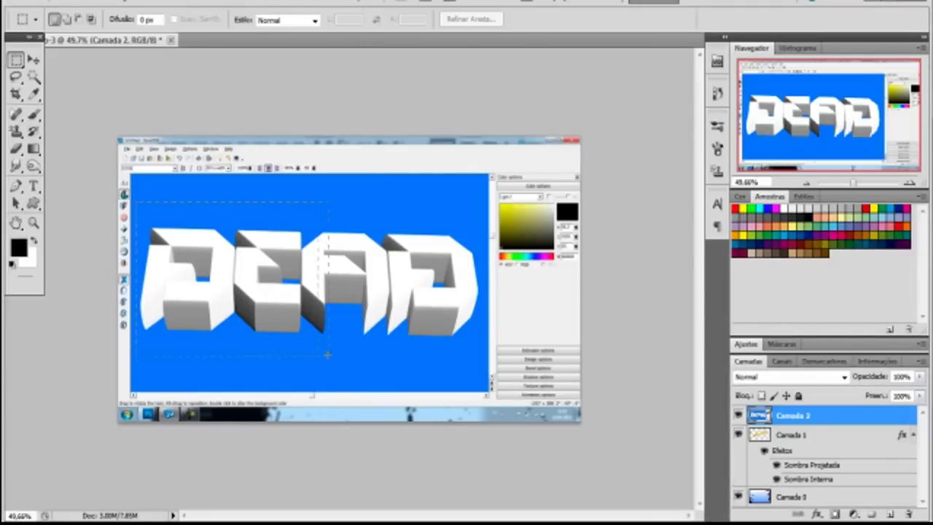
left_click_drag(478, 362, 481, 368)
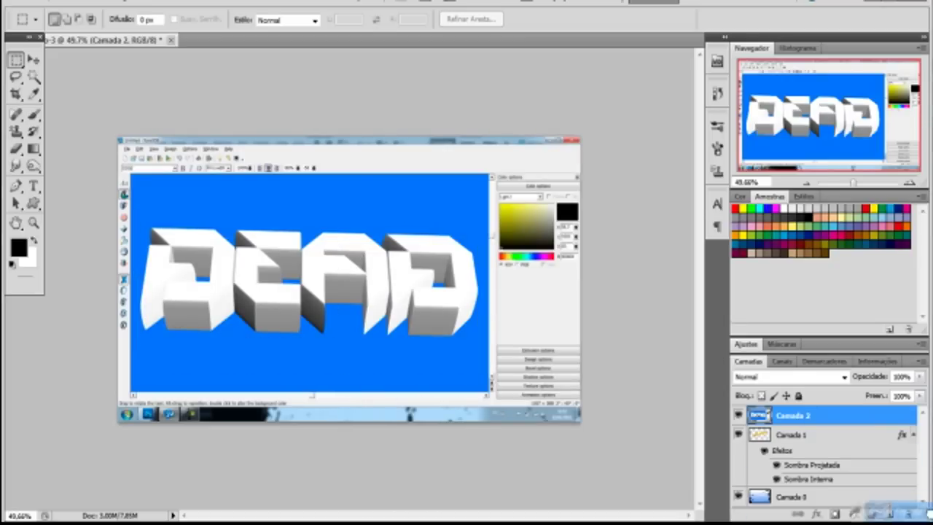
key("Delete")
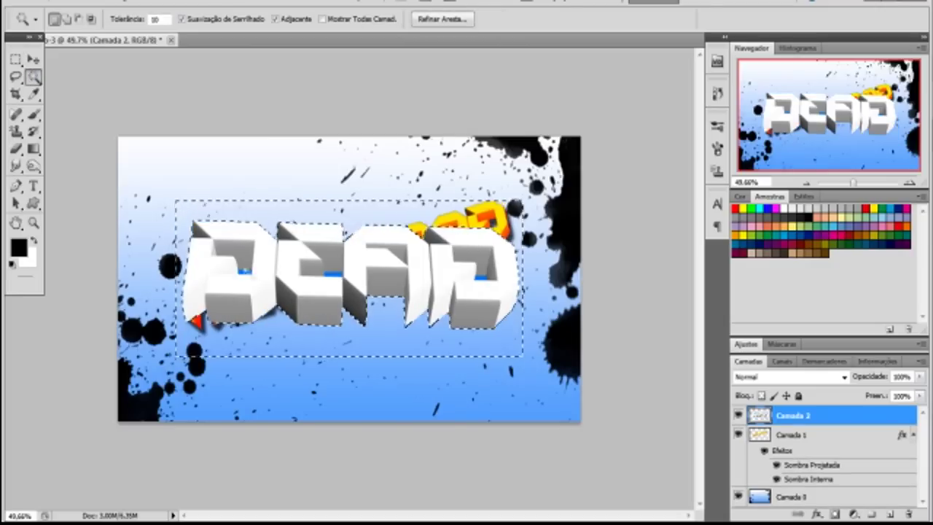
Move DEAD under MEGAUPLOAD, scale it to 78% and rotate it -12.22°
left_click(34, 59)
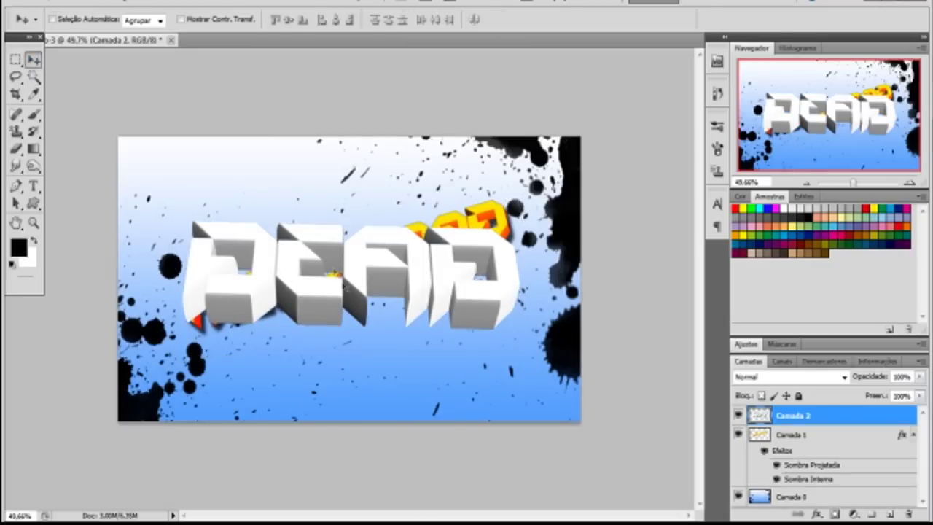
left_click_drag(447, 243, 494, 315)
key("ctrl+t")
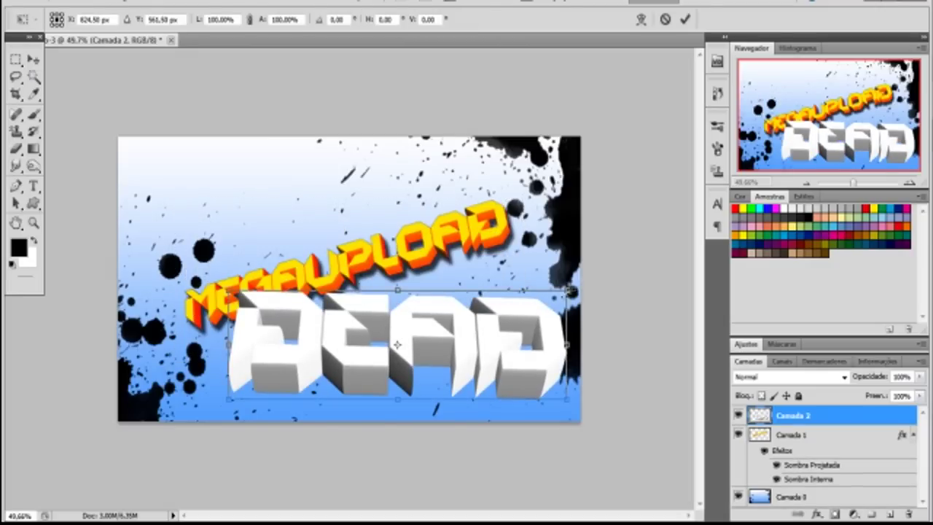
left_click_drag(567, 290, 500, 312)
left_click_drag(364, 350, 406, 346)
left_click_drag(539, 276, 532, 241)
left_click_drag(437, 321, 443, 306)
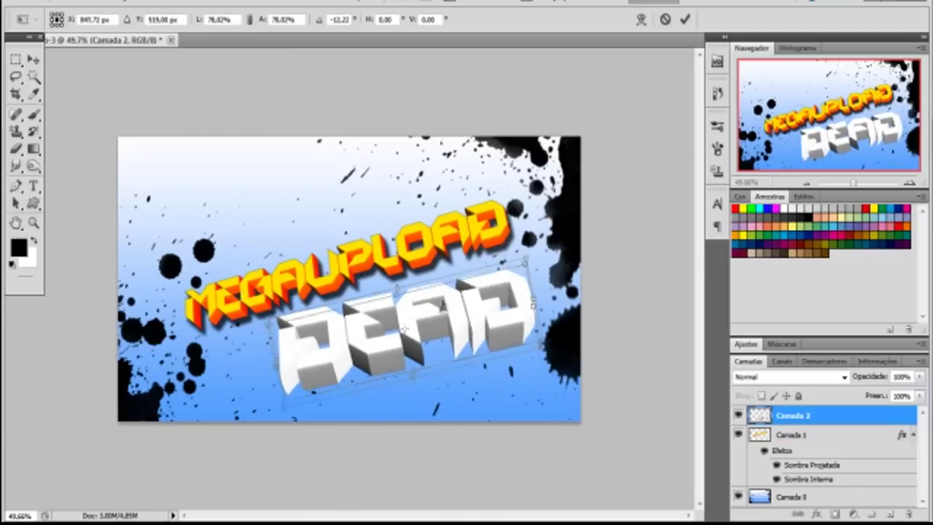
key("Return")
Switch to the Brush, browse brush shapes, and set MEGAUPLOAD's blending to Cor
key("b")
left_click(71, 22)
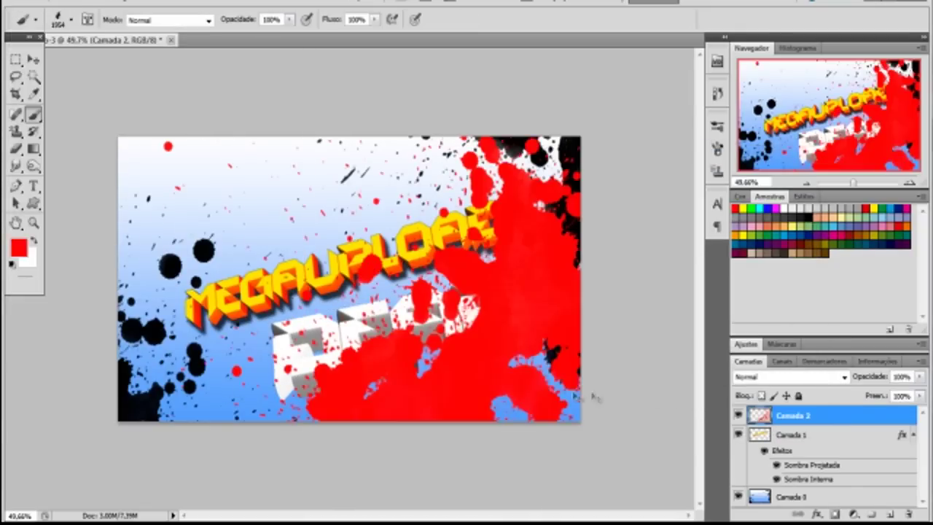
left_click(791, 377)
left_click(744, 343)
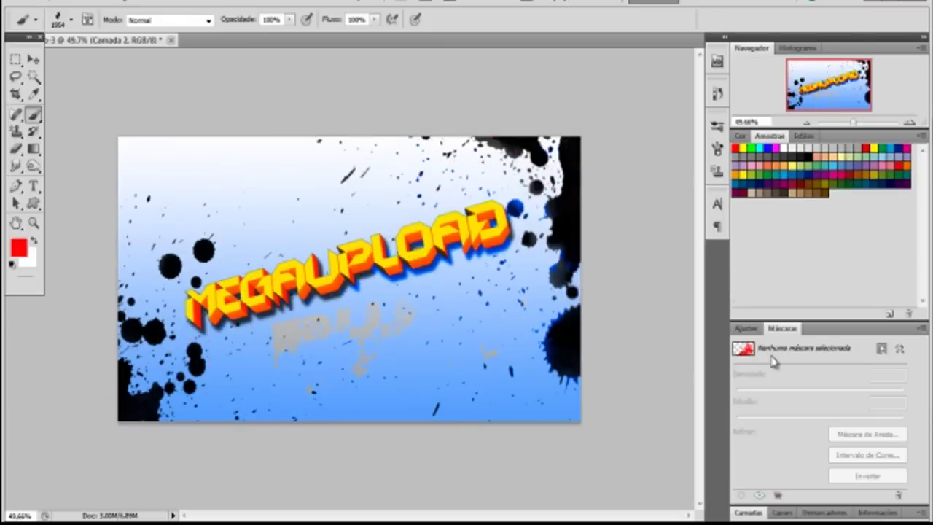
left_click(747, 512)
left_click(802, 386)
left_click(790, 290)
left_click(756, 348)
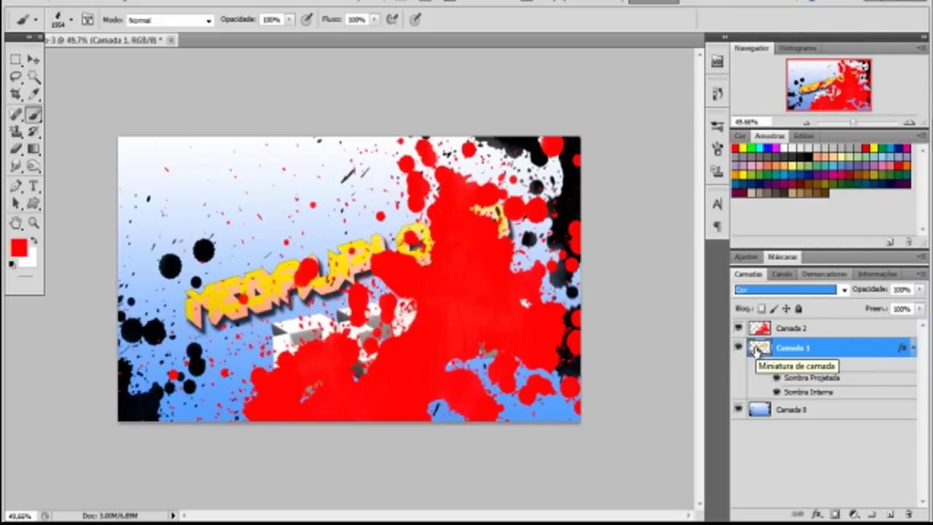
Try Cor blending on the red splatter layer, then undo back to Normal
left_click(793, 328)
left_click(791, 289)
left_click(769, 350)
key("ctrl+z")
key("ctrl+z")
key("ctrl+z")
key("ctrl+z")
key("ctrl+z")
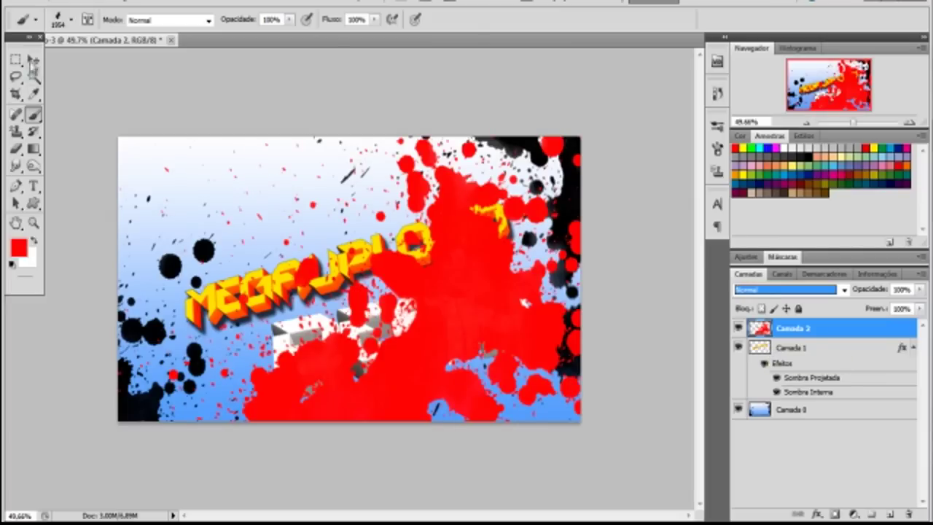
Nudge the red splatter down and Magic Wand-select the blue around the DEAD letters
key("v")
left_click_drag(525, 303, 525, 321)
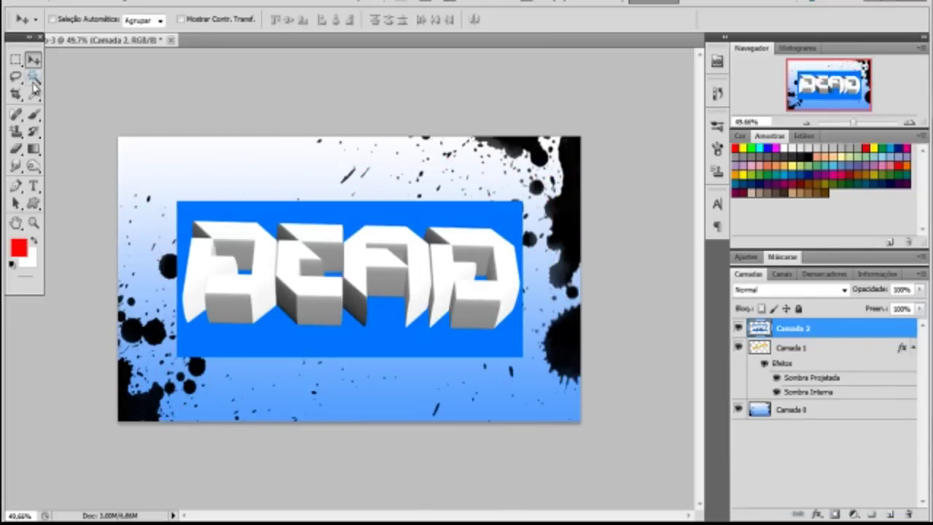
left_click(34, 77)
left_click(378, 227)
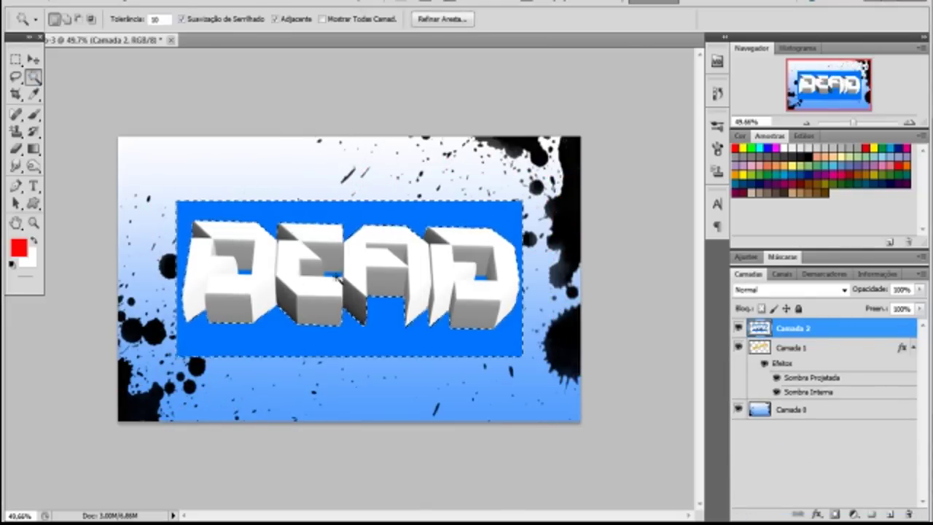
Delete DEAD's blue backdrop again and move the lettering down below MEGAUPLOAD
key("Delete")
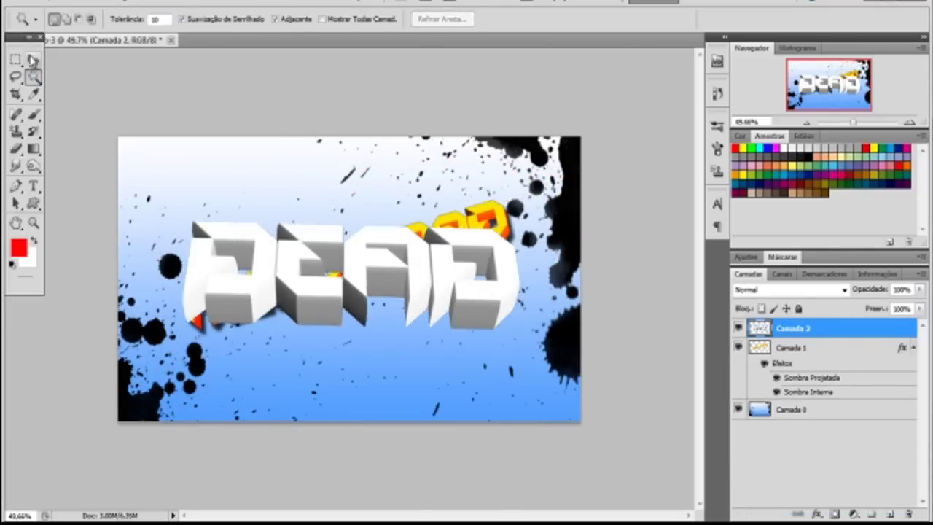
left_click(34, 60)
left_click_drag(350, 277, 350, 299)
key("ctrl+t")
mouse_move(554, 219)
left_mouse_down()
mouse_move(555, 239)
mouse_move(510, 264)
left_mouse_up()
key("Return")
Scale DEAD to about 87%, tilt it slightly and center it beneath MEGAUPLOAD
key("ctrl+t")
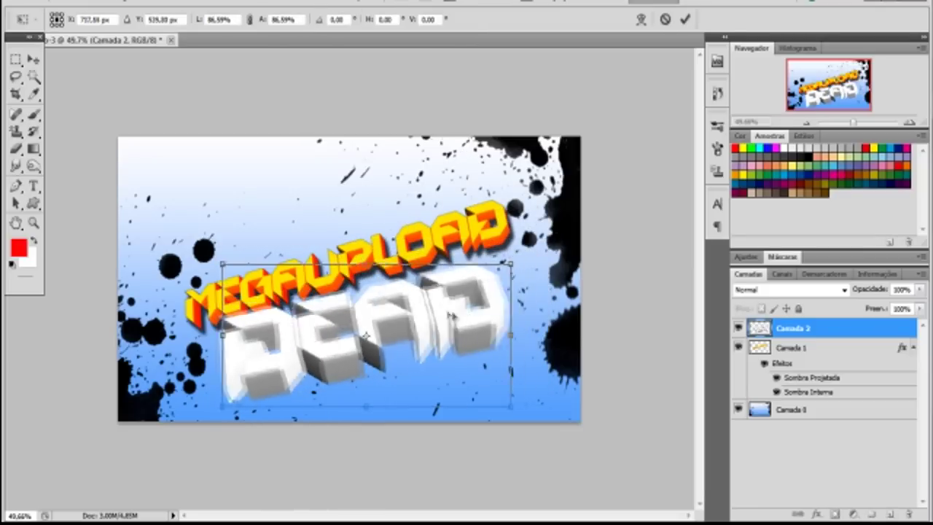
left_click_drag(449, 316, 487, 315)
left_click_drag(424, 231, 406, 233)
left_click_drag(391, 334, 380, 334)
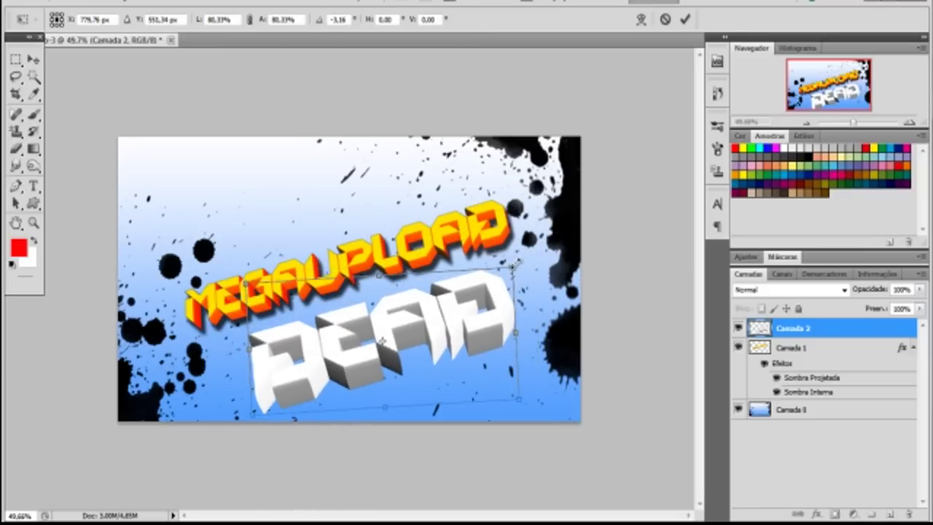
key("Return")
Add a Drop Shadow and then an Inner Shadow style to the DEAD layer (Camada 2)
double_click(824, 327)
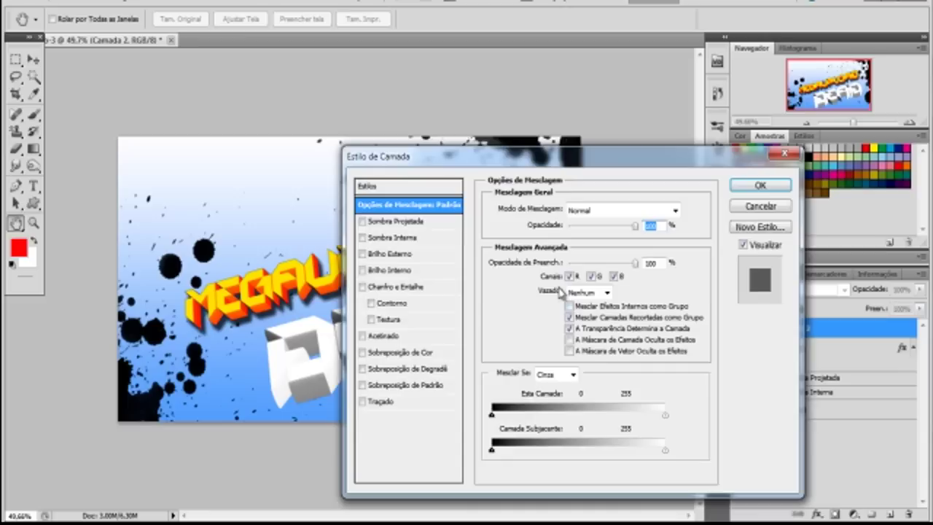
left_click(396, 221)
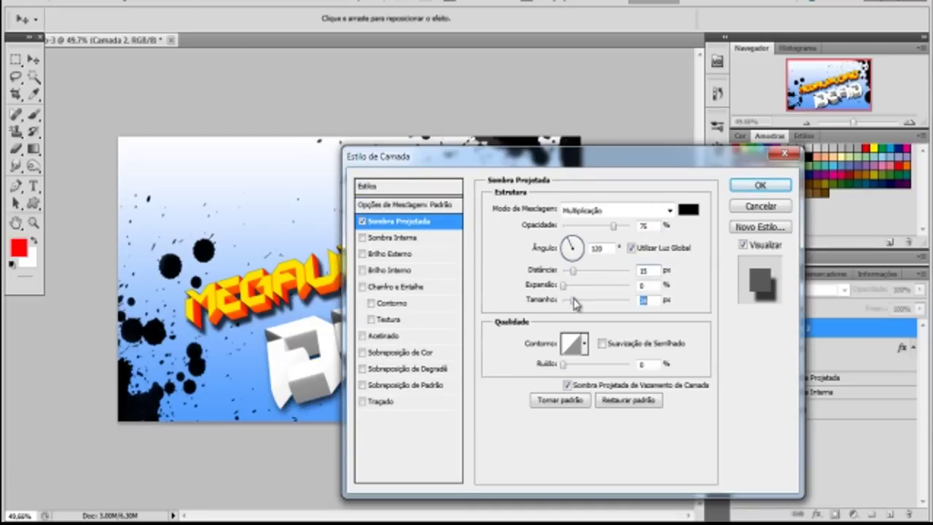
left_click(782, 190)
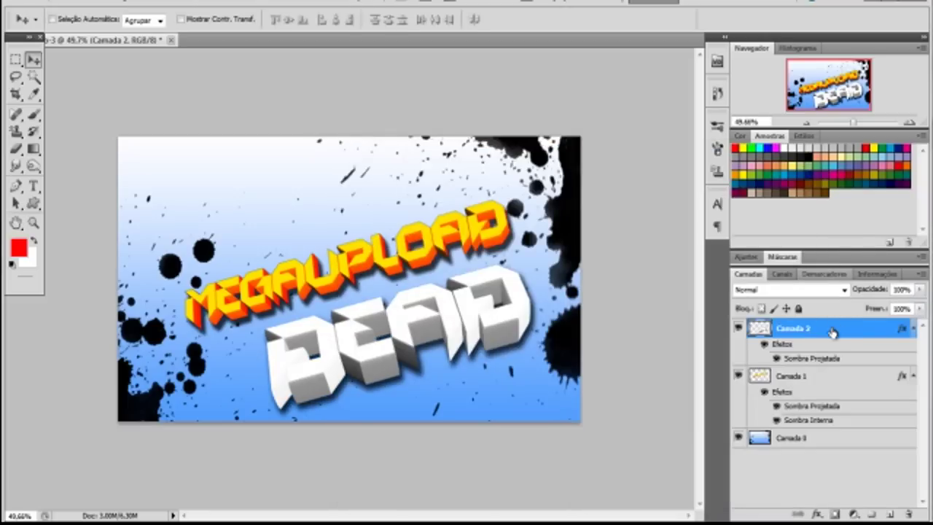
double_click(832, 333)
left_click(401, 236)
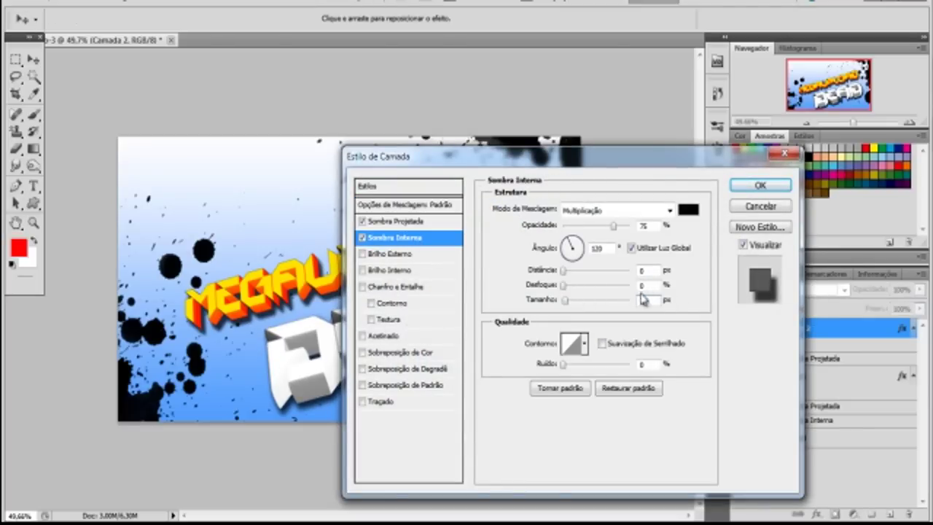
left_click(763, 188)
On a new layer, stamp a large red blood splatter on the banner's right side
key("ctrl+shift+alt+n")
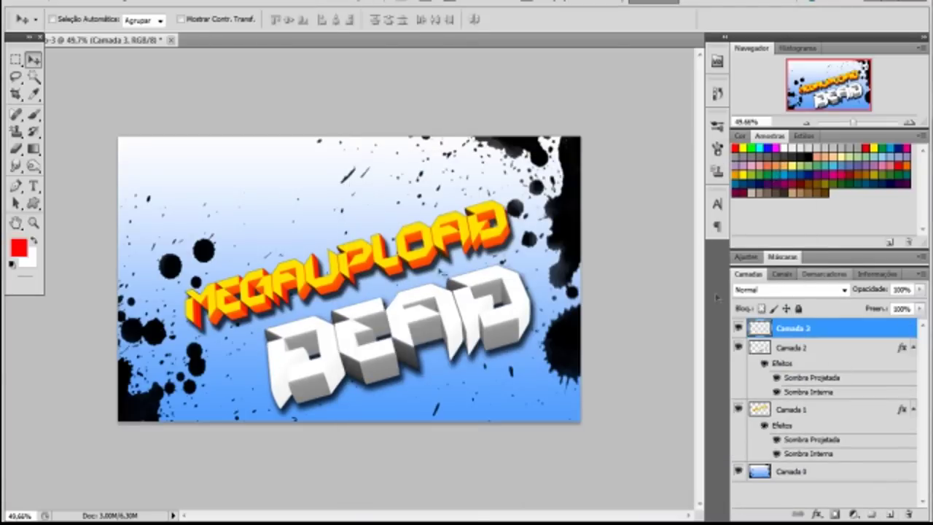
key("i")
left_click(18, 248)
left_click(756, 185)
key("b")
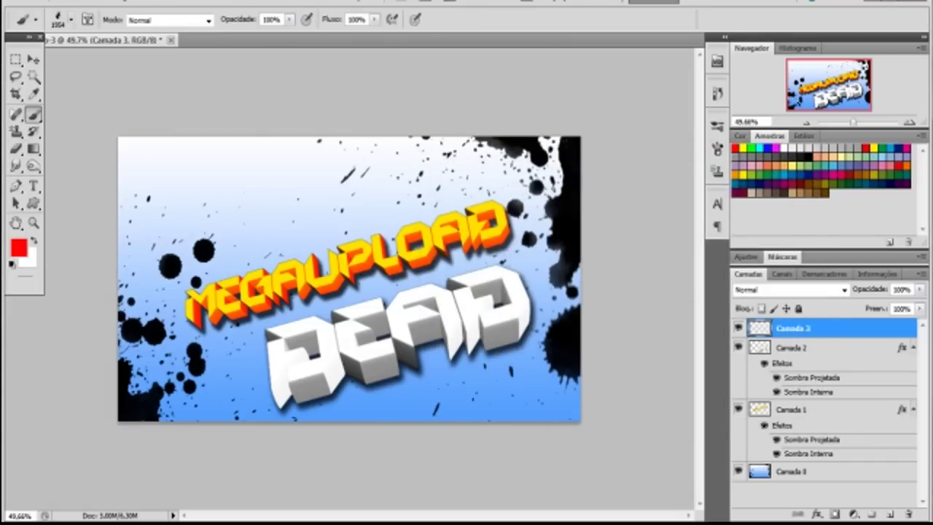
left_click(452, 285)
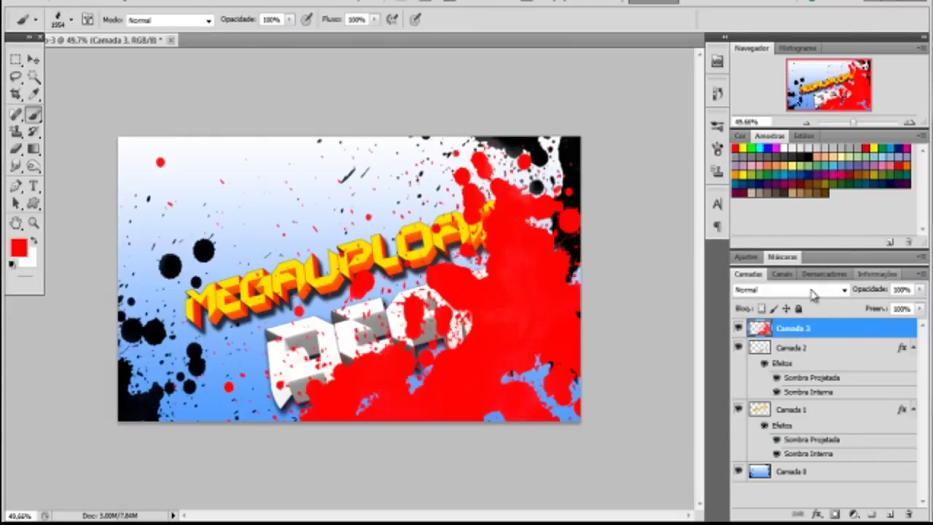
Cycle the splatter layer's blend modes, settling on Escurecer (Darken)
left_click(813, 293)
left_click(835, 328)
key("Down")
key("Down")
key("Down")
key("Up")
key("Up")
key("Up")
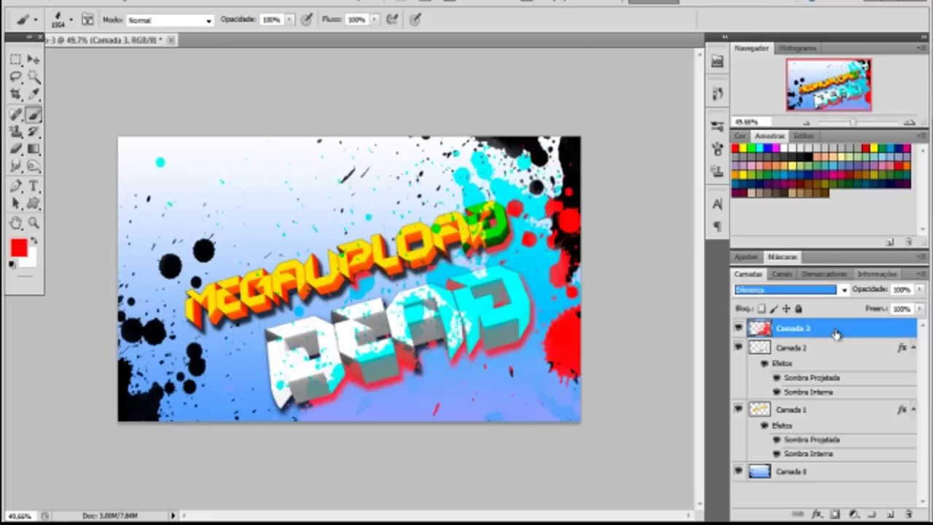
key("Up")
key("Up")
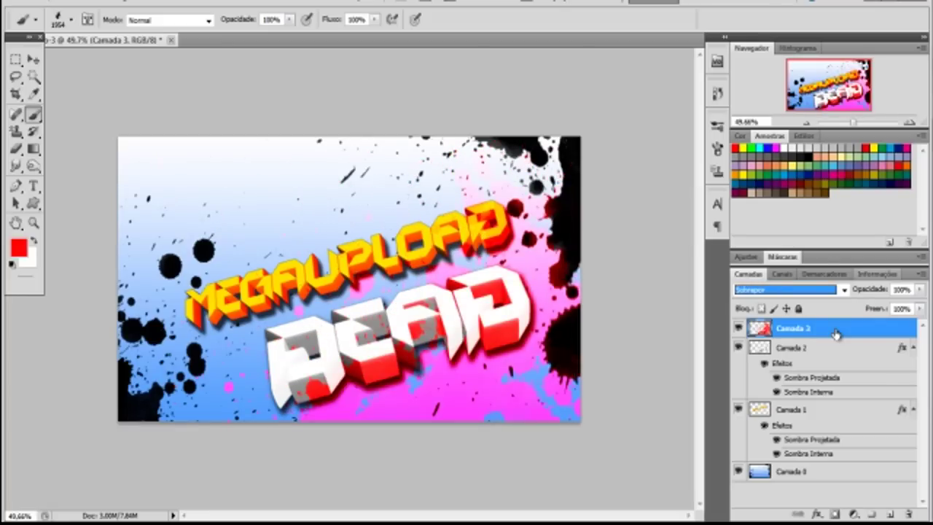
key("Up")
key("Up")
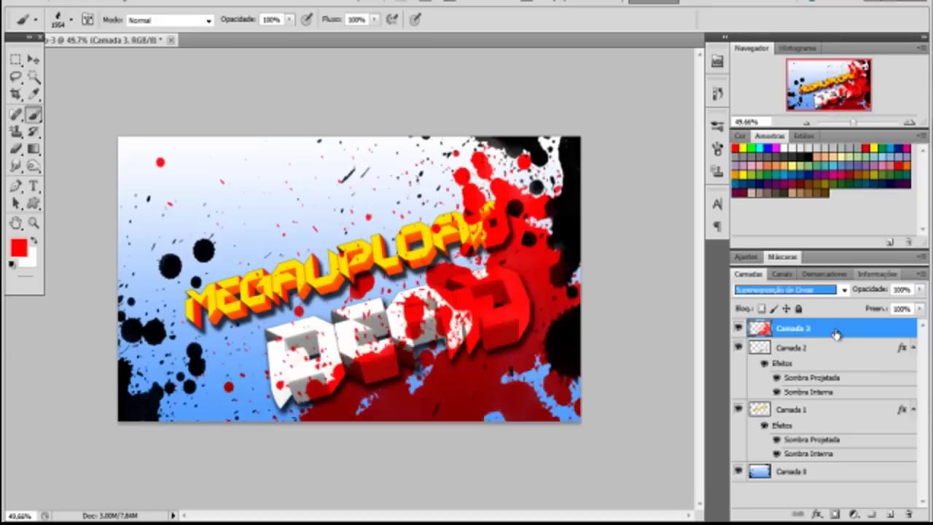
key("Up")
key("Up")
key("Up")
key("Up")
key("Up")
key("Up")
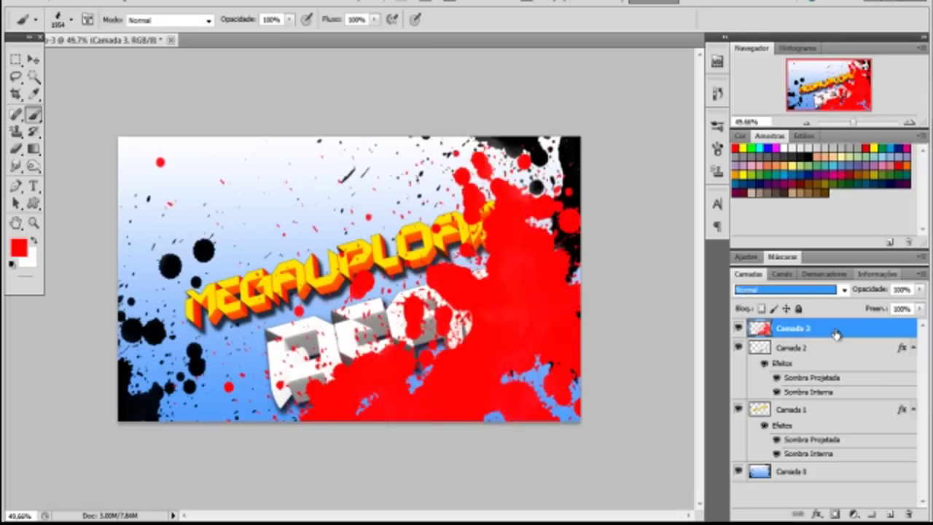
key("Down")
key("Down")
Rotate the red splatter about 21° and drag it toward the lower right over DEAD
key("v")
key("ctrl+t")
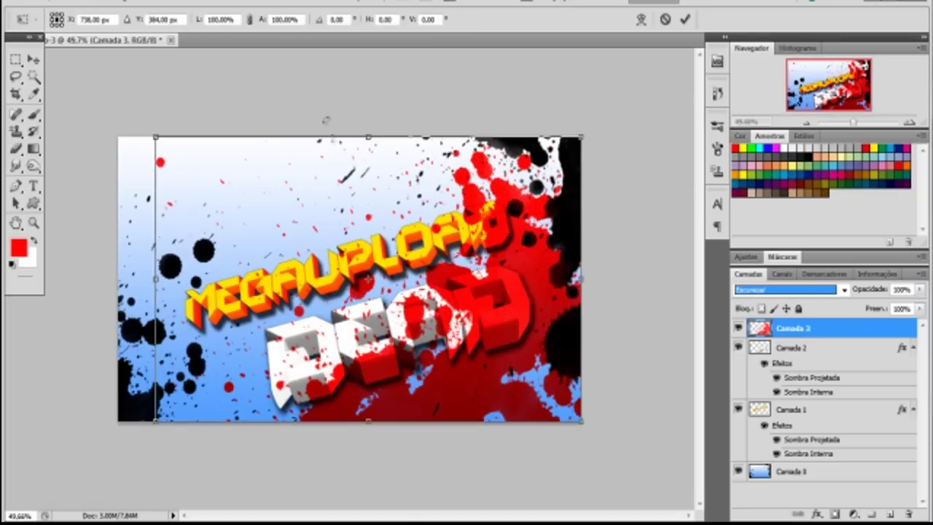
left_click_drag(326, 120, 385, 115)
mouse_move(433, 363)
left_mouse_down()
mouse_move(452, 412)
mouse_move(435, 357)
left_mouse_up()
key("Return")
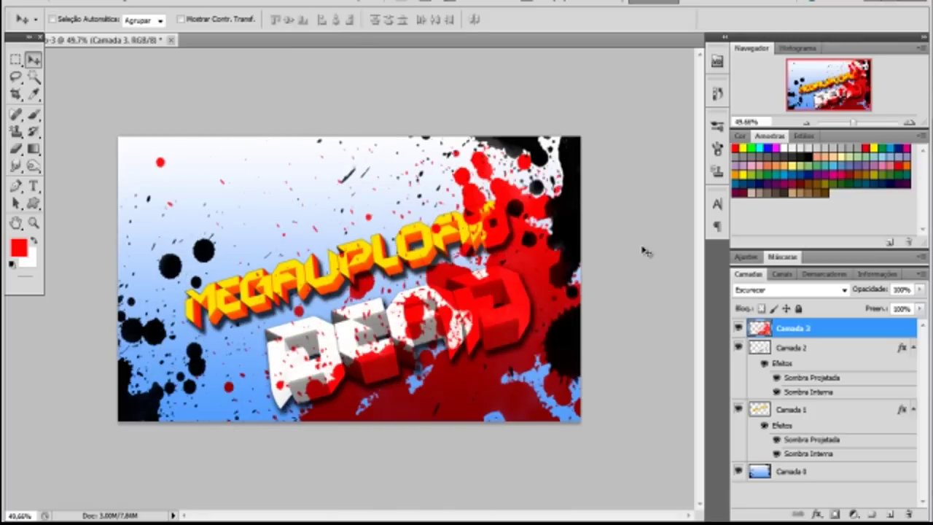
mouse_move(503, 357)
left_mouse_down()
mouse_move(580, 499)
mouse_move(589, 462)
mouse_move(568, 454)
mouse_move(571, 441)
left_mouse_up()
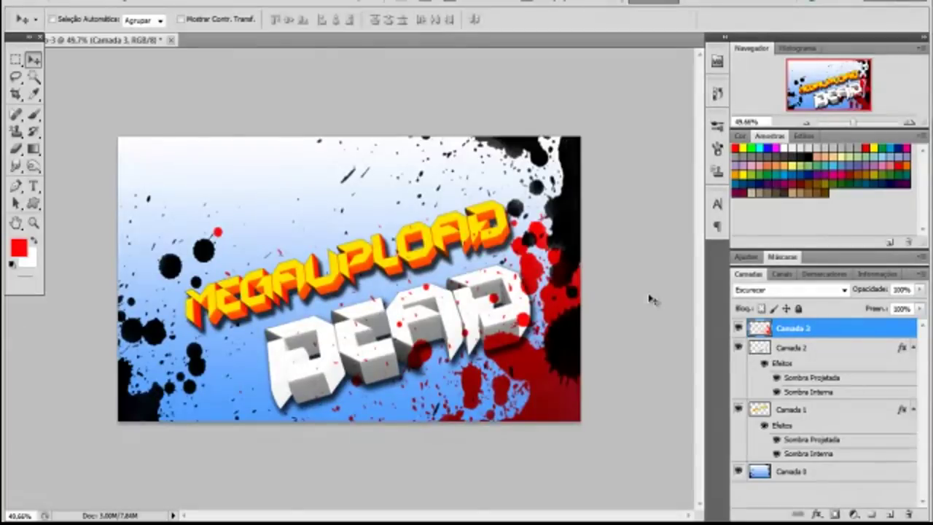
left_click_drag(651, 299, 623, 261)
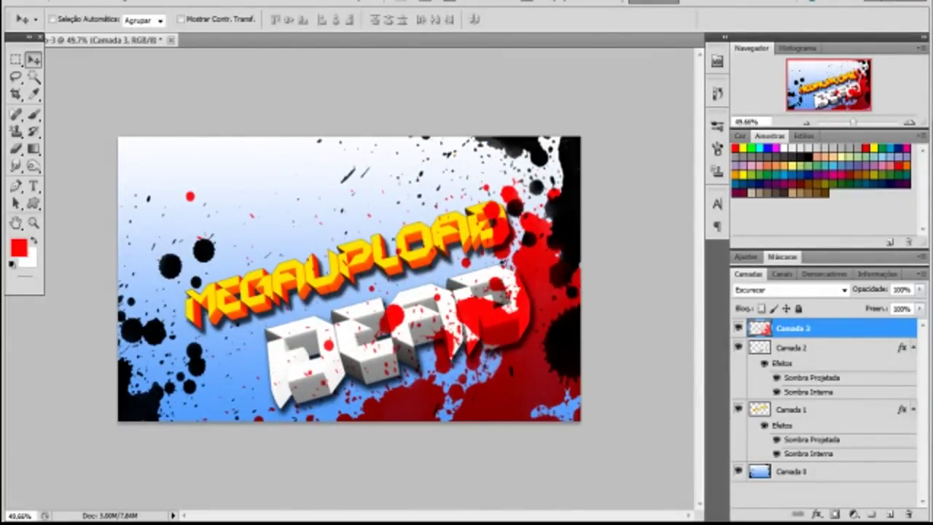
left_click(32, 185)
Paste the signature text in black near the top-left and correct a mistyped letter
left_click(124, 149)
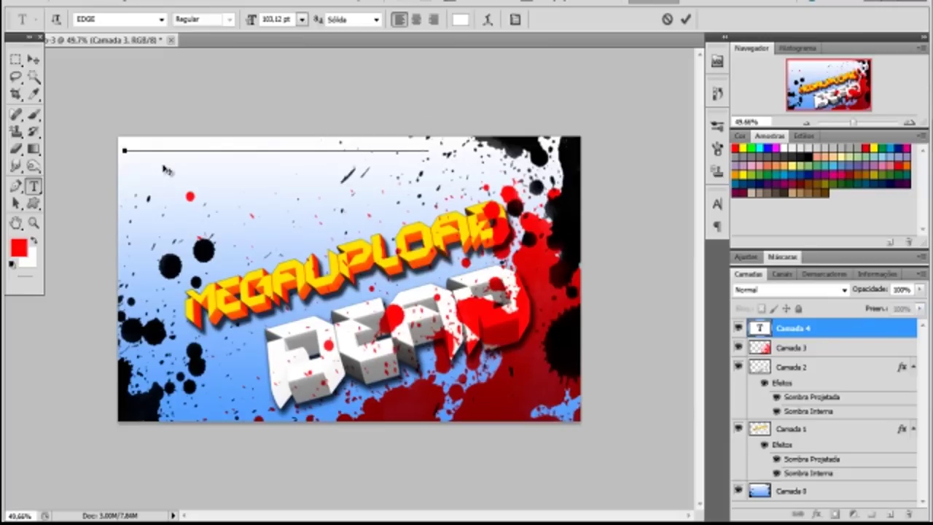
key("ctrl+v")
key("ctrl+a")
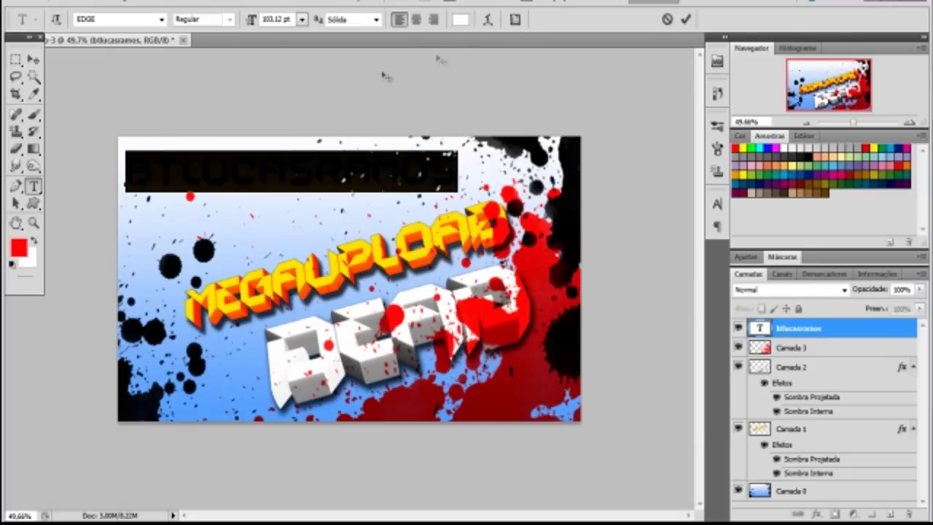
left_click(460, 19)
left_click(441, 379)
left_click(783, 183)
left_click(181, 175)
key("BackSpace")
type("y")
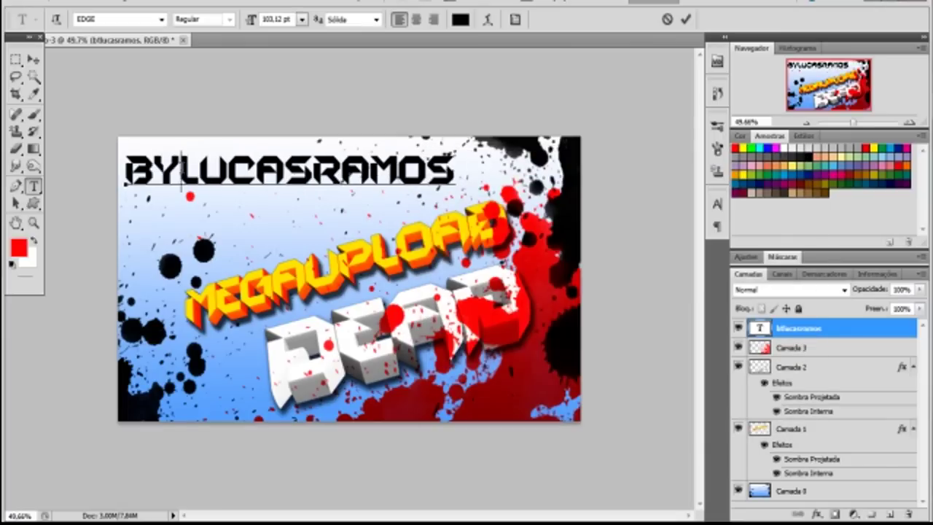
key("ctrl+Return")
Shrink the signature to about 25% and place it in the banner's bottom-right corner
key("v")
key("ctrl+t")
mouse_move(456, 186)
left_mouse_down()
mouse_move(166, 151)
mouse_move(191, 145)
mouse_move(213, 414)
mouse_move(548, 409)
left_mouse_up()
key("Return")
key("ctrl+t")
key("Return")
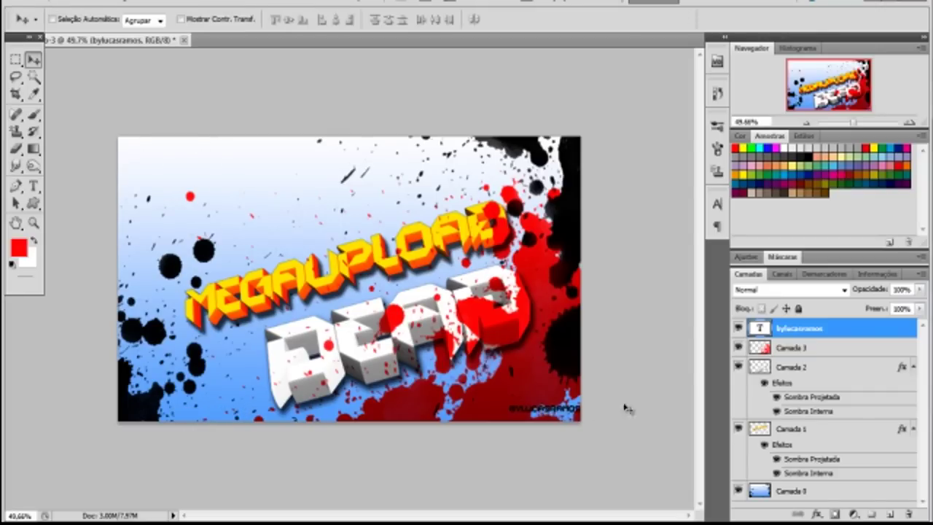
Save the banner as 1.png in PNG format, overwriting the existing file with default PNG options
left_click(44, 7)
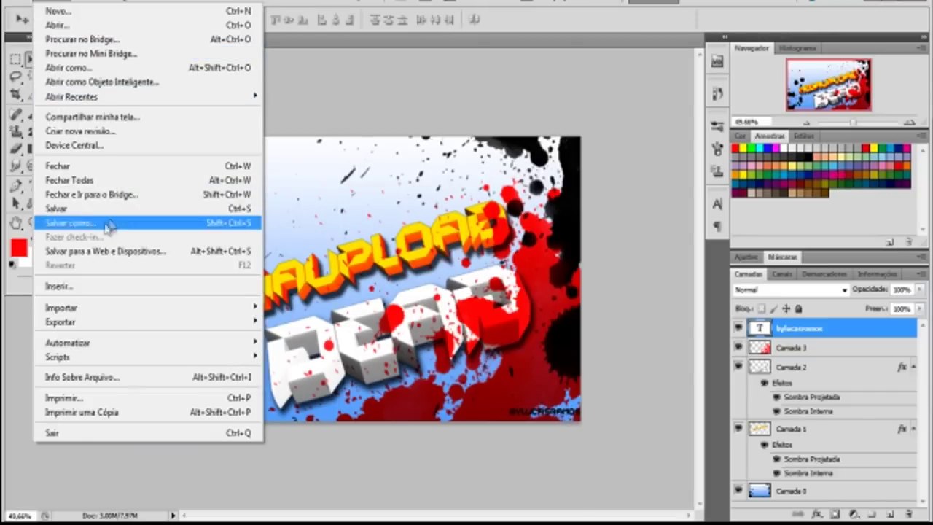
left_click(109, 222)
type("1")
left_click(466, 296)
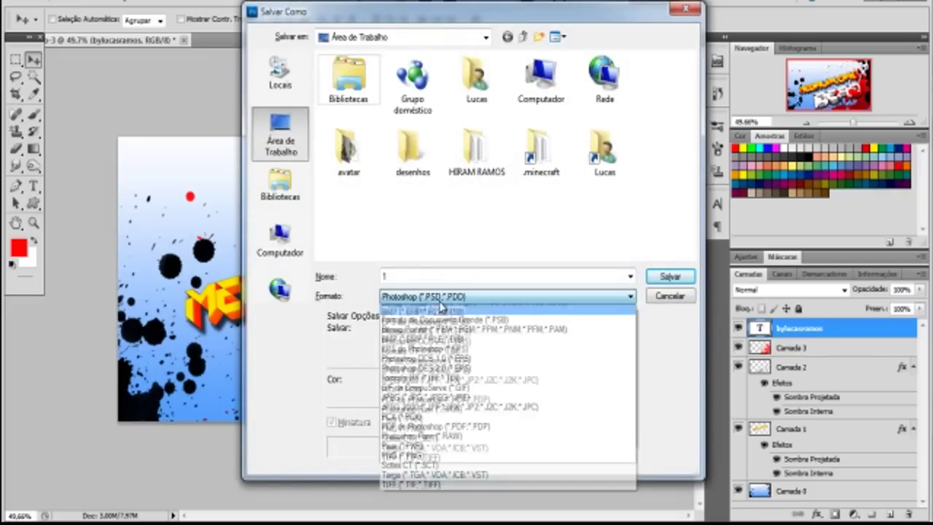
left_click(438, 443)
left_click(669, 276)
left_click(486, 204)
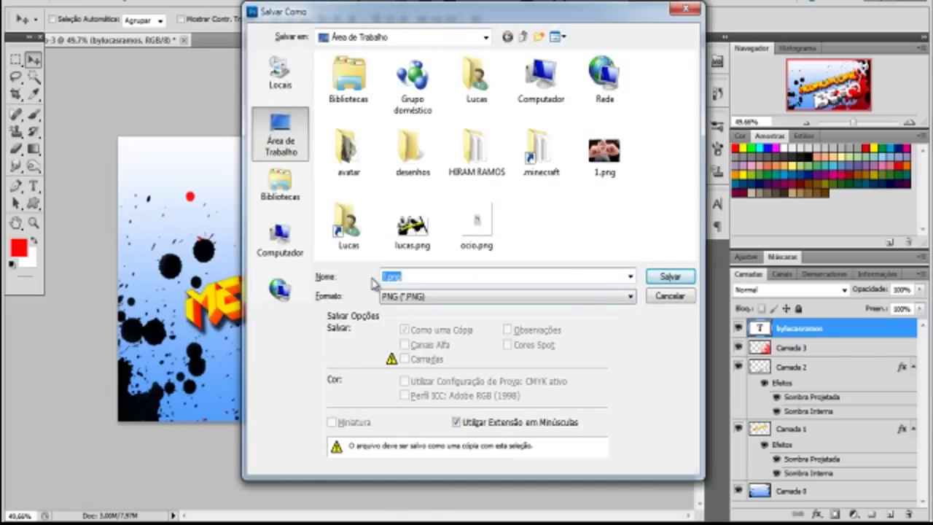
left_click(670, 276)
left_click(525, 169)
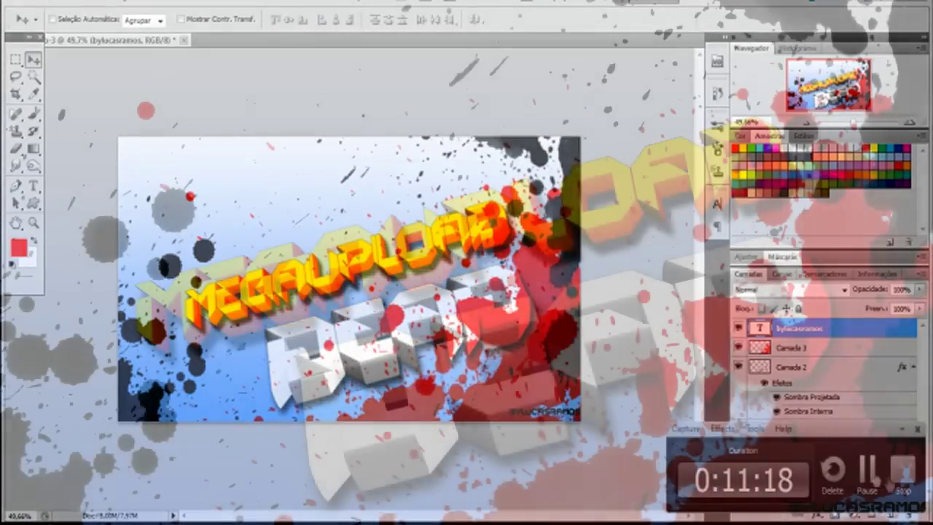